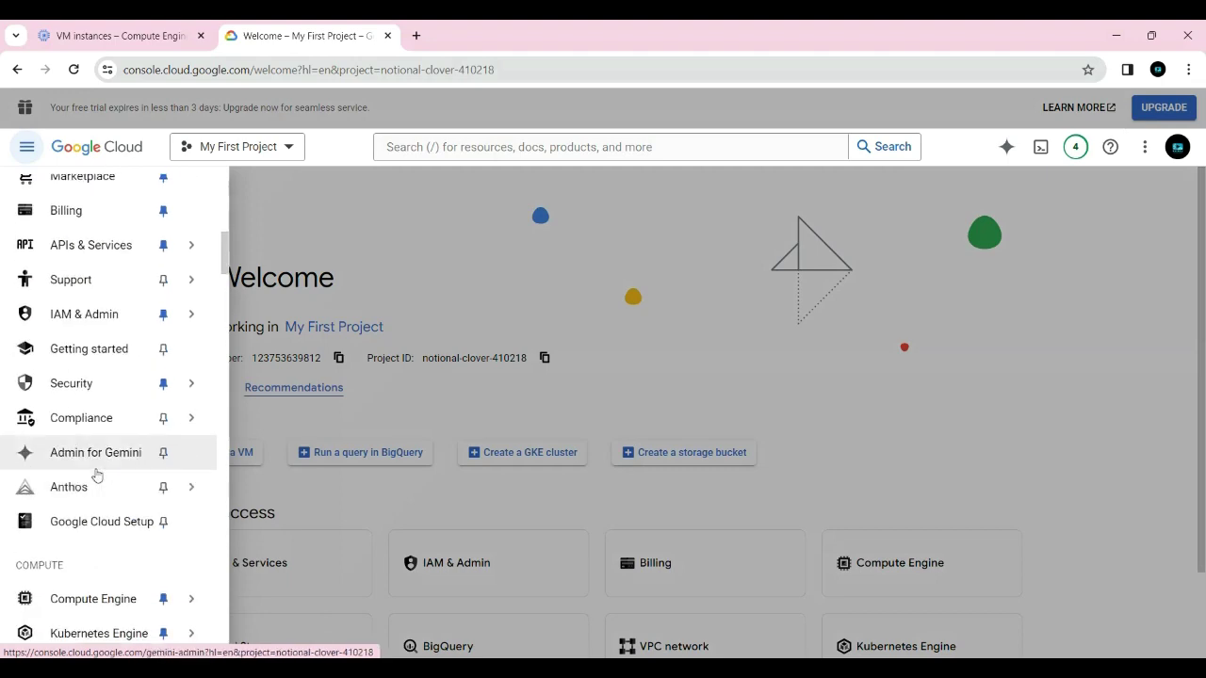
Step: Open the Load balancing page under Network services and start creating a load balancer
scroll(97, 471, "down", 4)
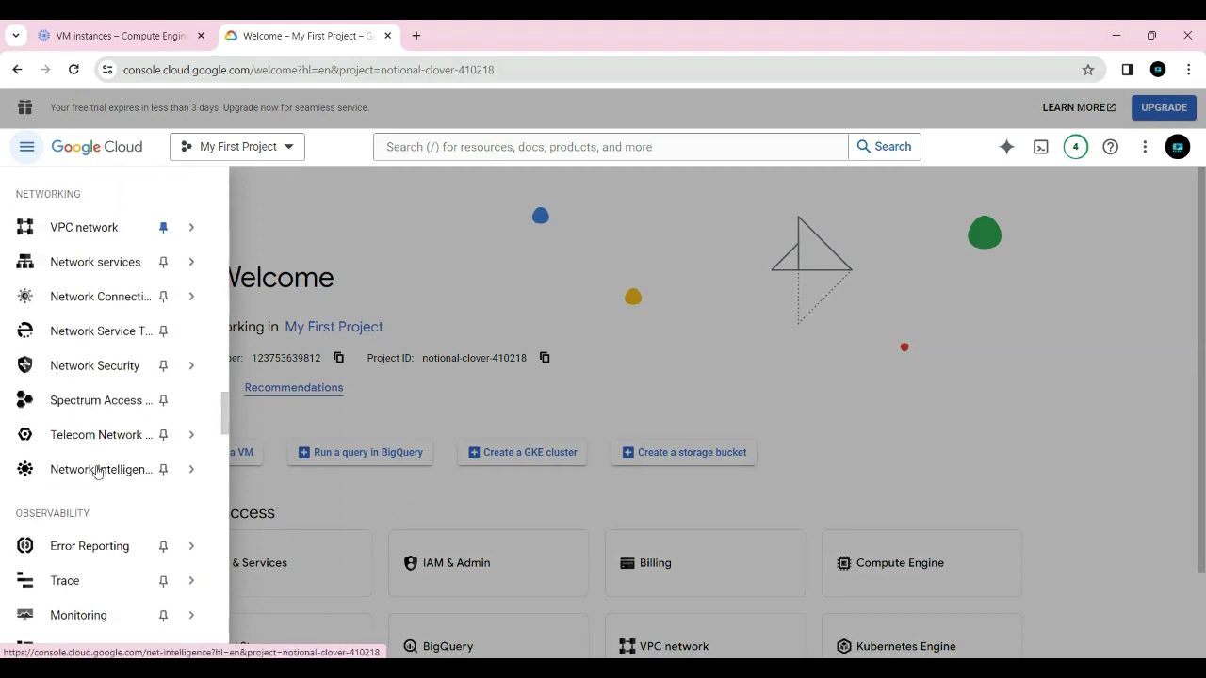
scroll(97, 471, "up", 1)
mouse_move(57, 269)
mouse_move(81, 309)
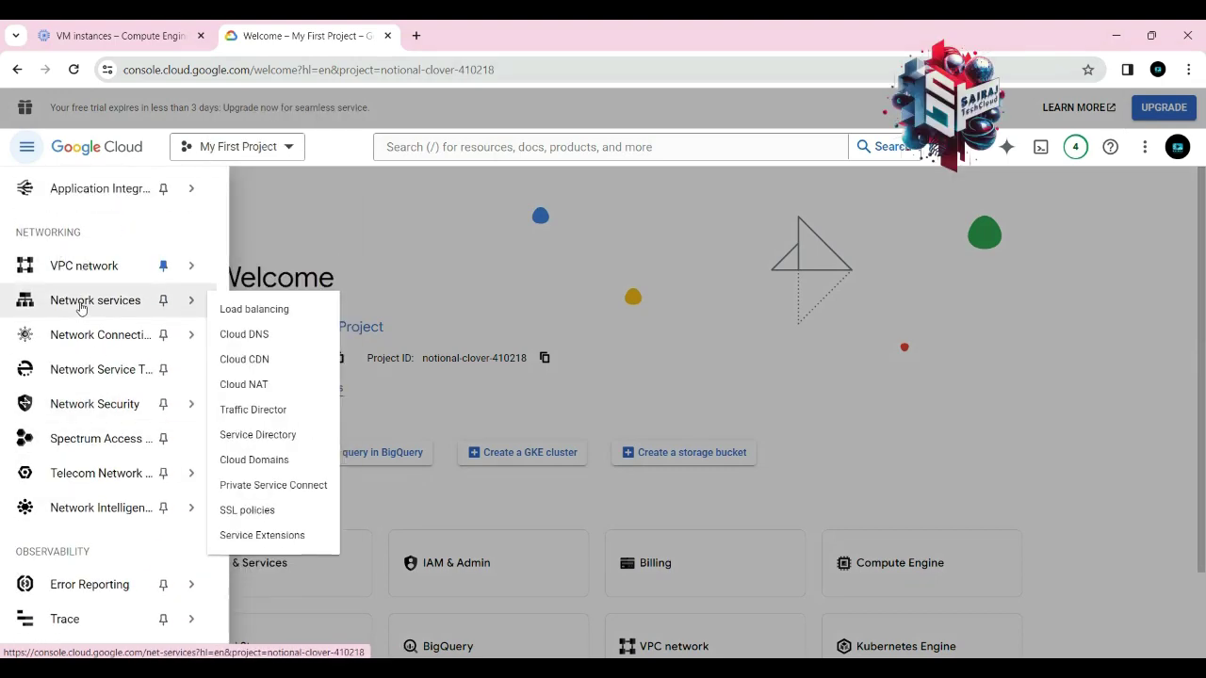
left_click(266, 317)
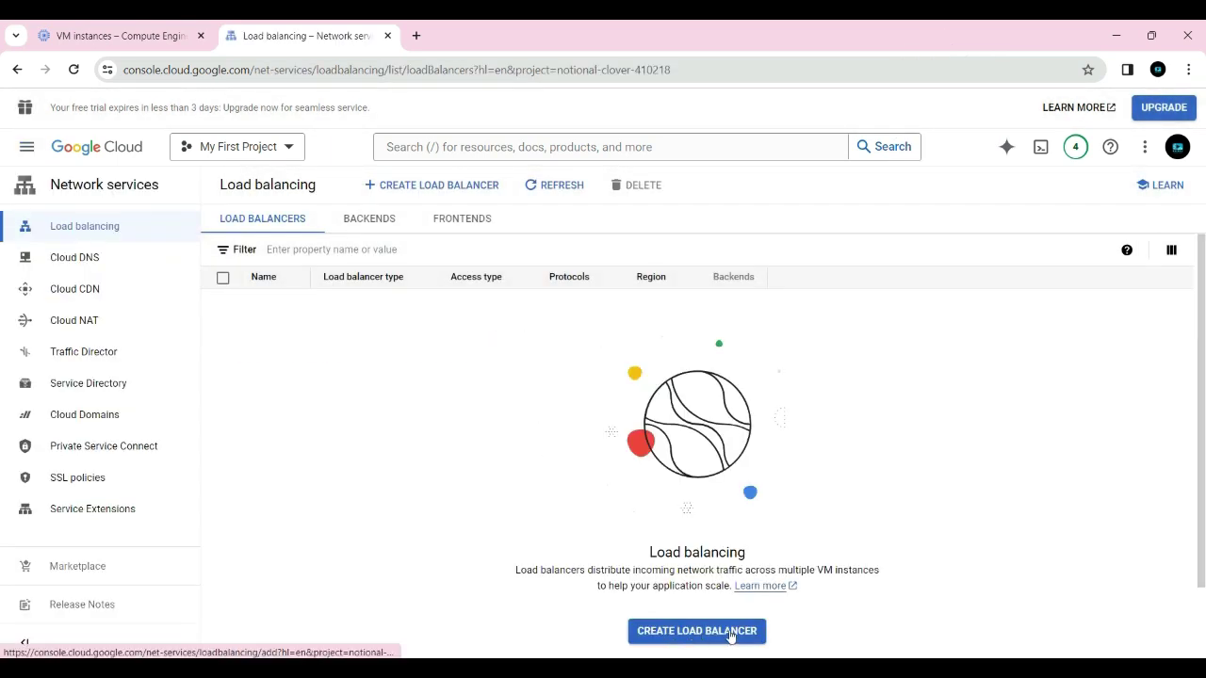
left_click(697, 631)
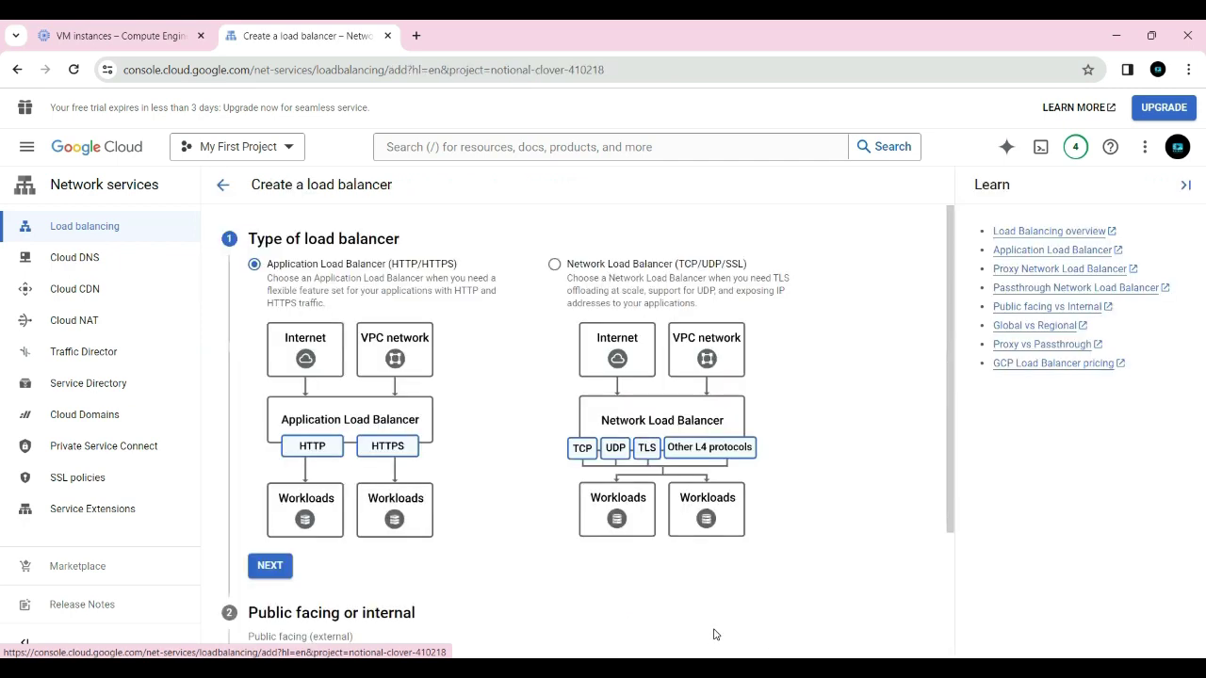
Step: Choose Network Load Balancer (TCP/UDP/SSL) as the type and accept the Proxy load balancer option
left_click(556, 266)
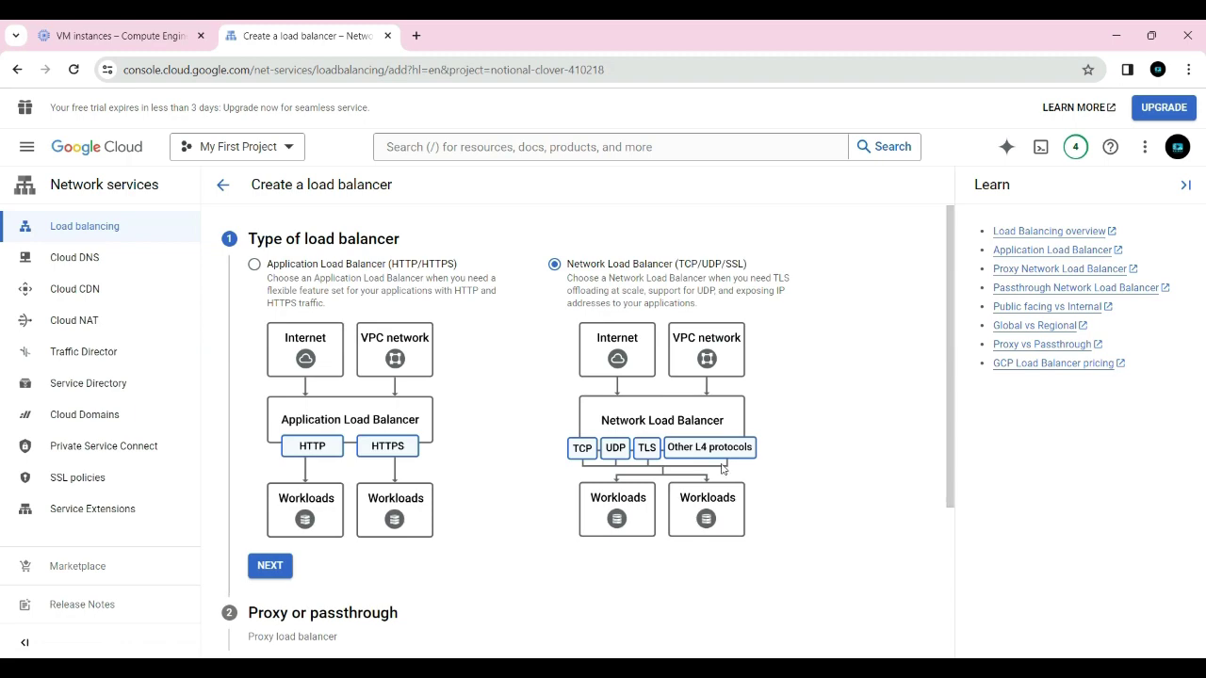
scroll(655, 395, "down", 3)
left_click(270, 333)
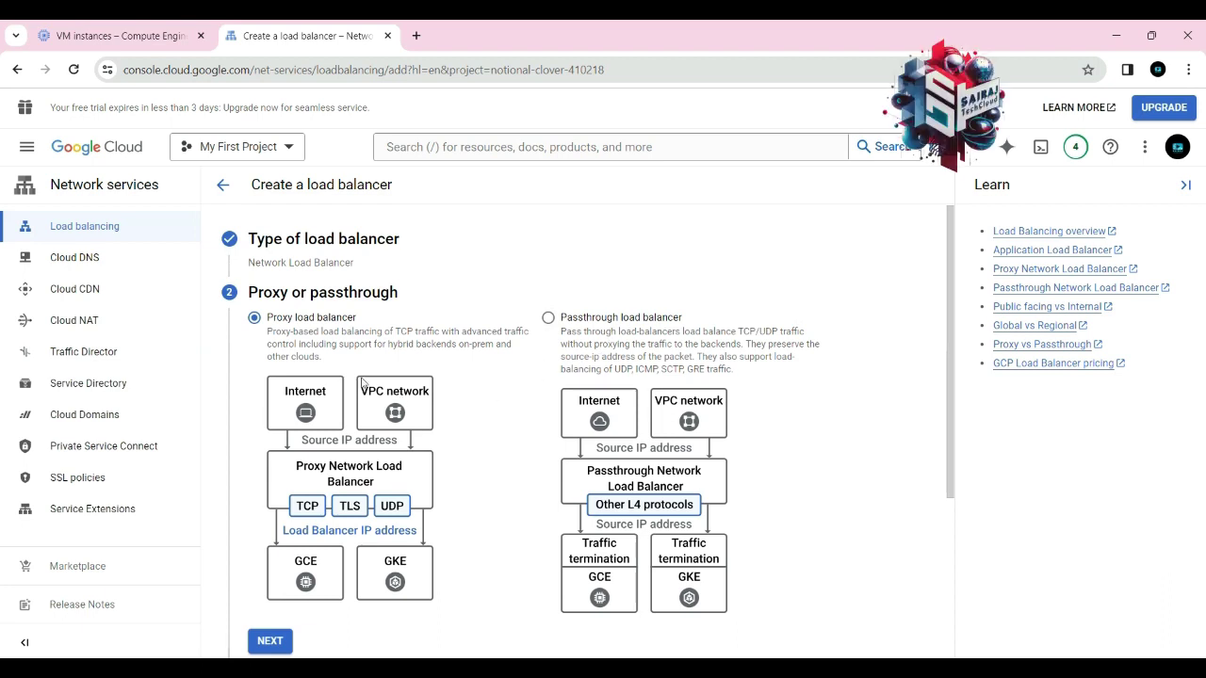
scroll(363, 382, "down", 1)
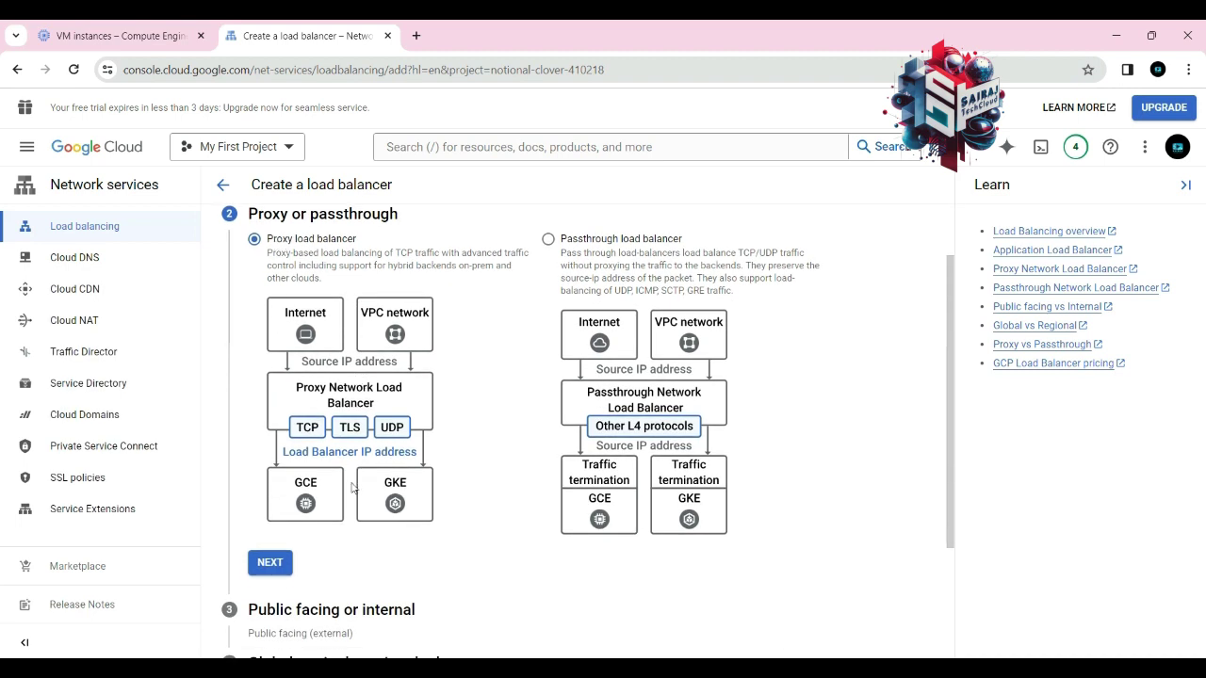
left_click(271, 563)
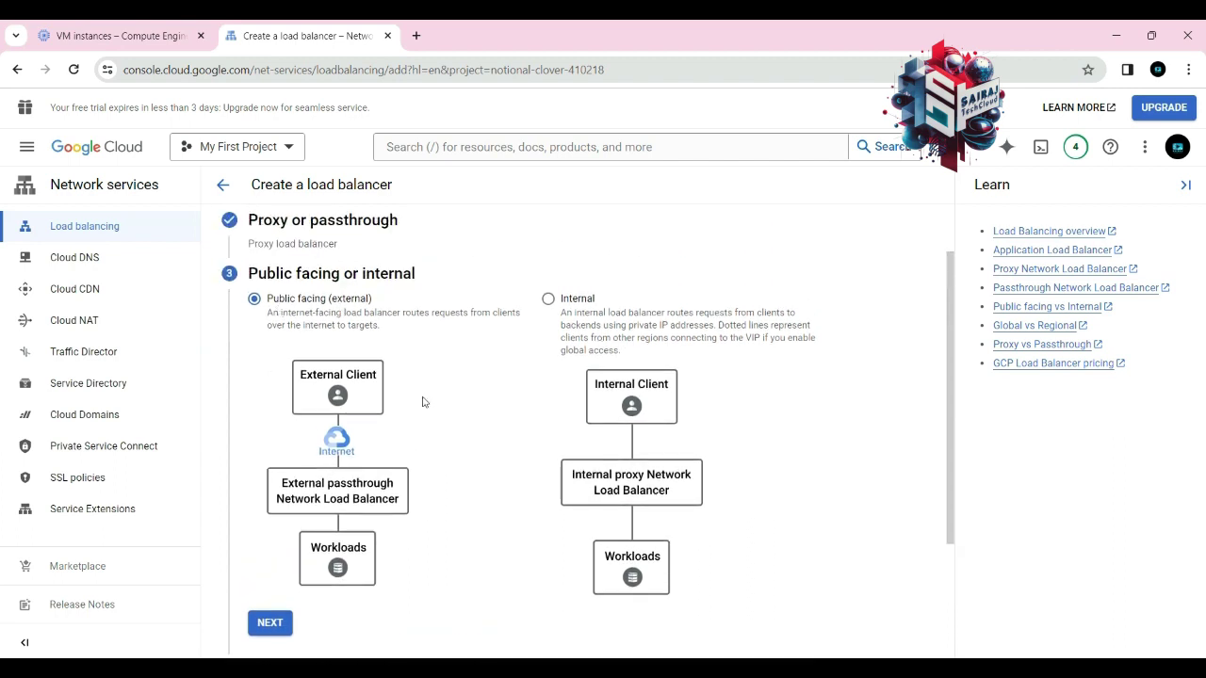
Step: Accept Public facing (external) access and the Best for global workloads deployment
scroll(443, 472, "down", 2)
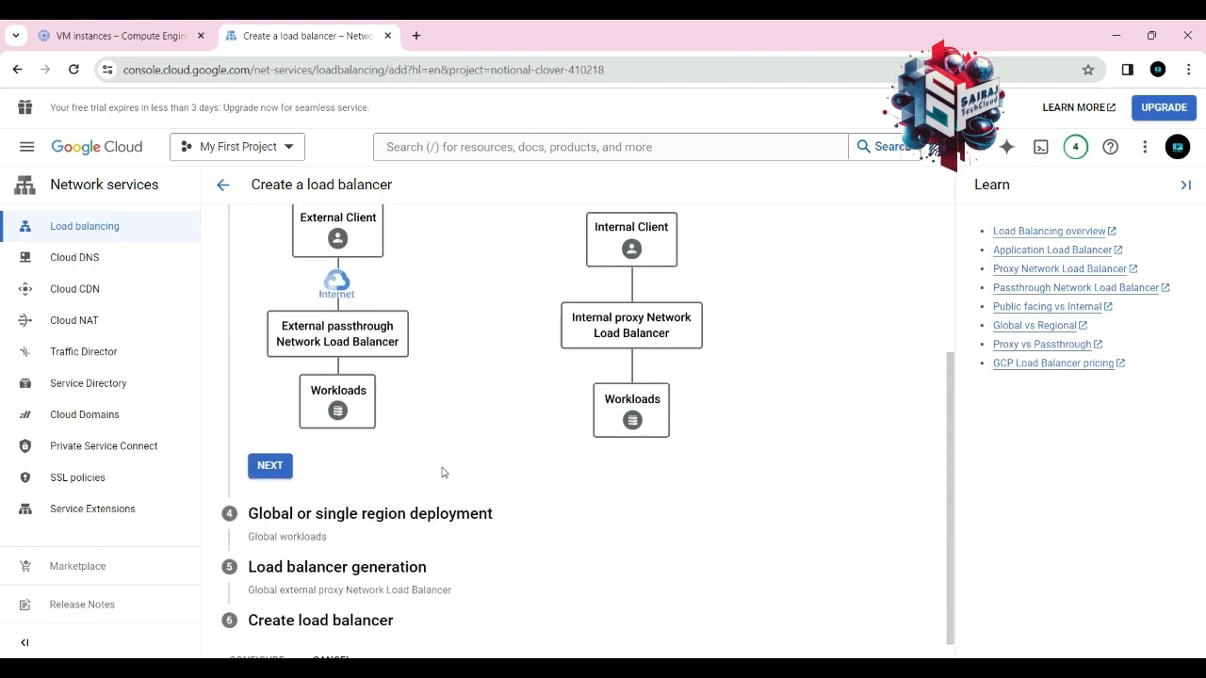
left_click(270, 462)
scroll(451, 451, "down", 3)
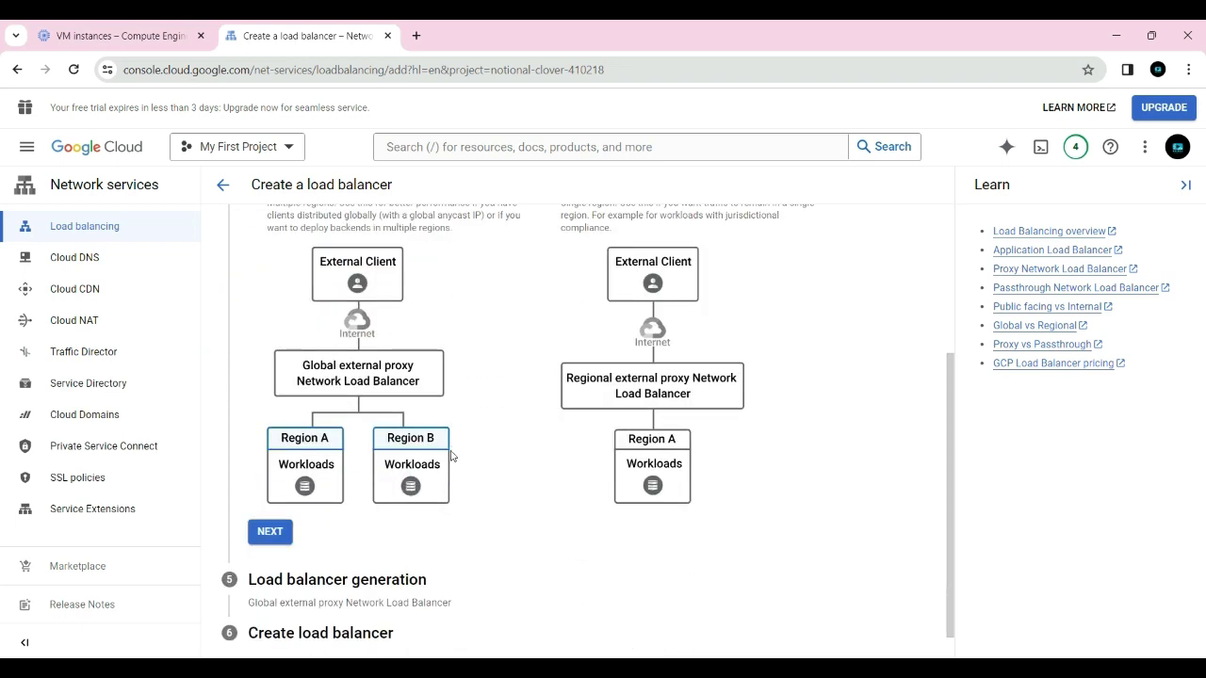
scroll(452, 456, "up", 1)
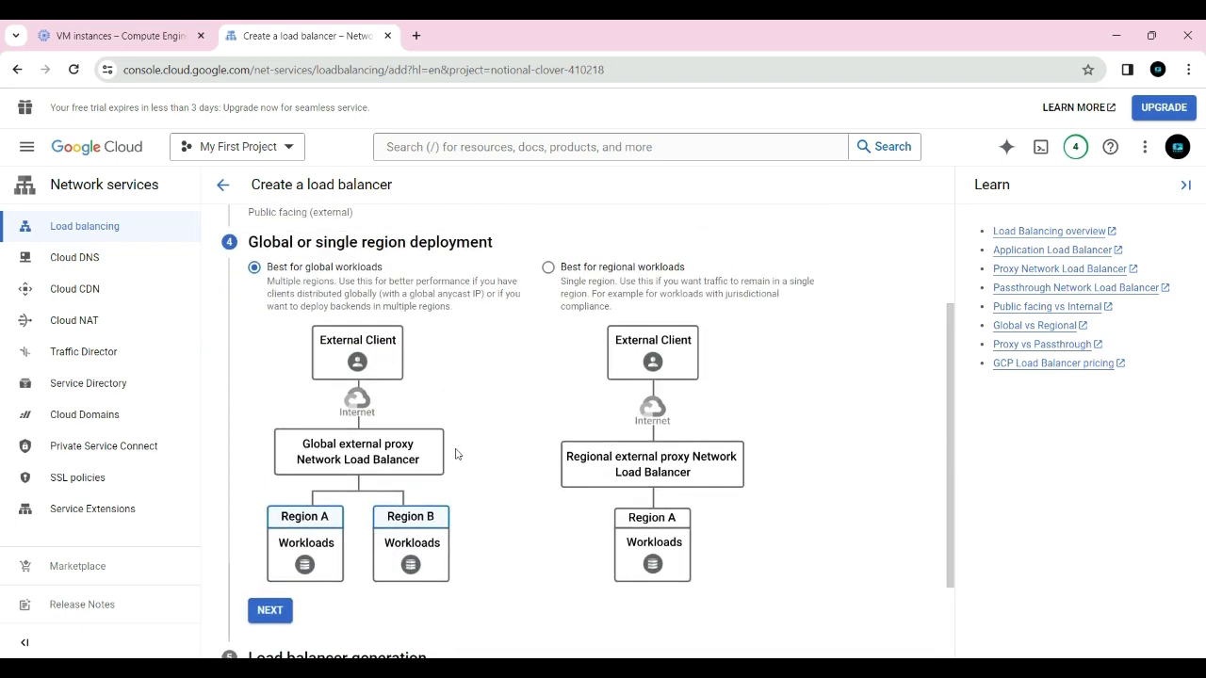
scroll(460, 452, "down", 1)
left_click(269, 496)
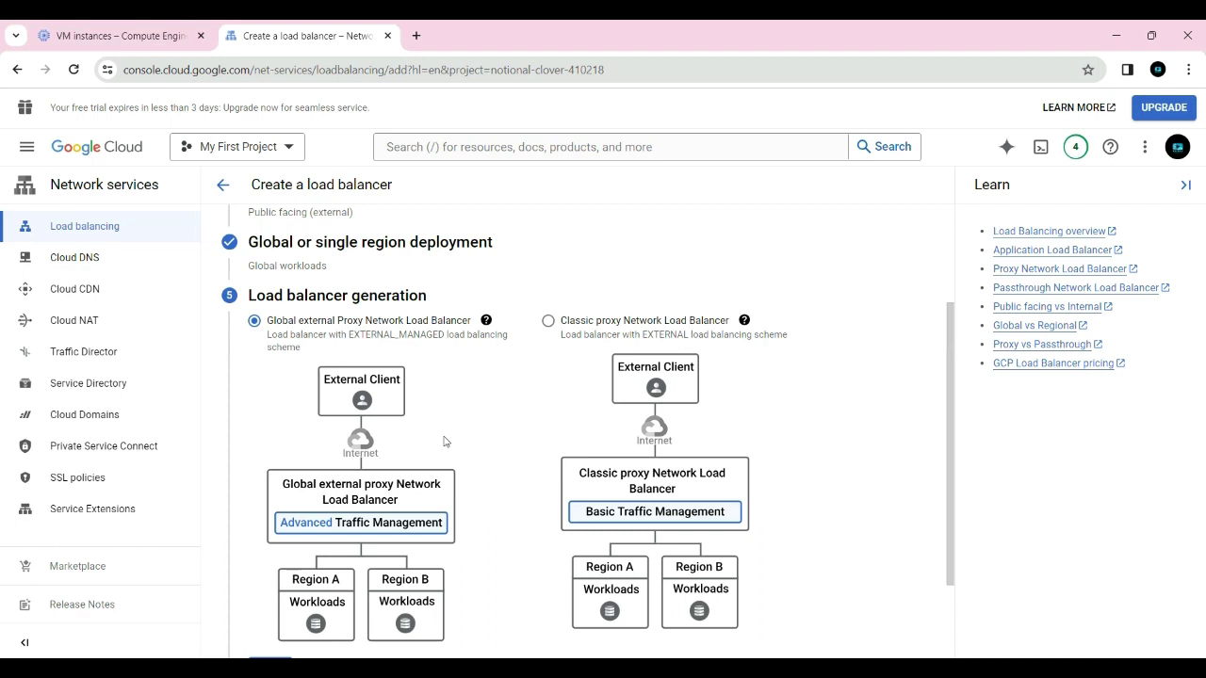
Step: Accept the Global external Proxy Network Load Balancer generation and proceed to configuring the load balancer
scroll(444, 441, "down", 2)
left_click(268, 550)
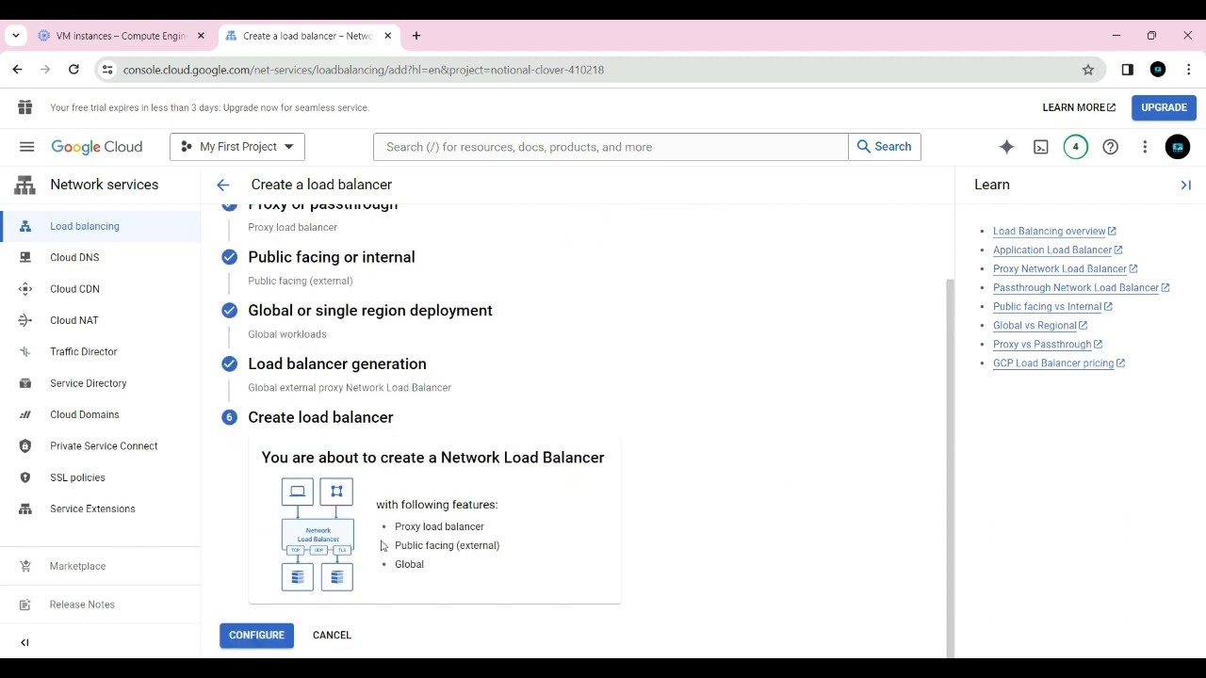
left_click(261, 638)
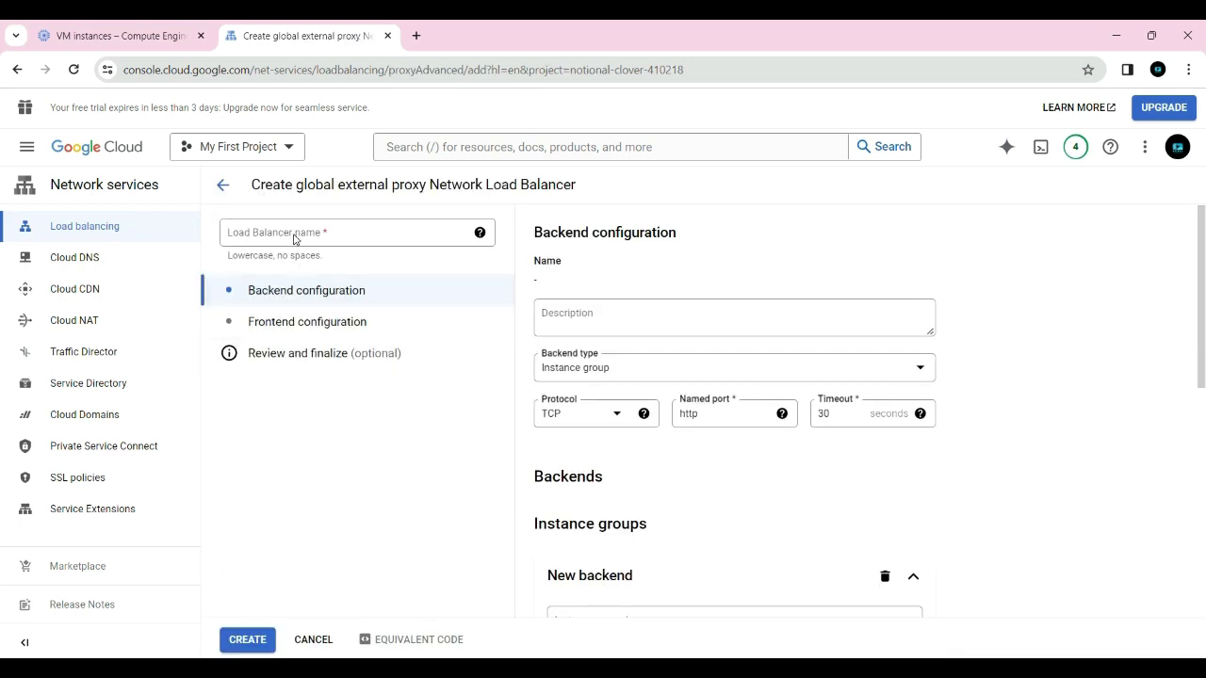
Step: Name the load balancer network-101-lb
left_click(294, 236)
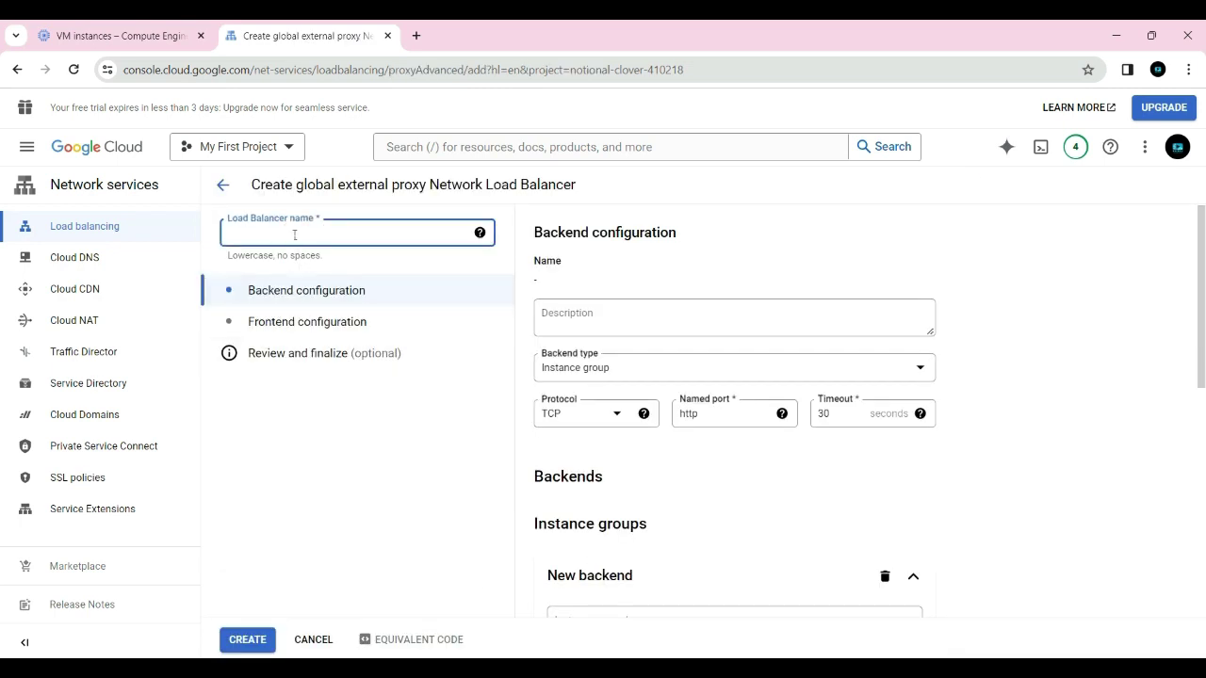
type("net")
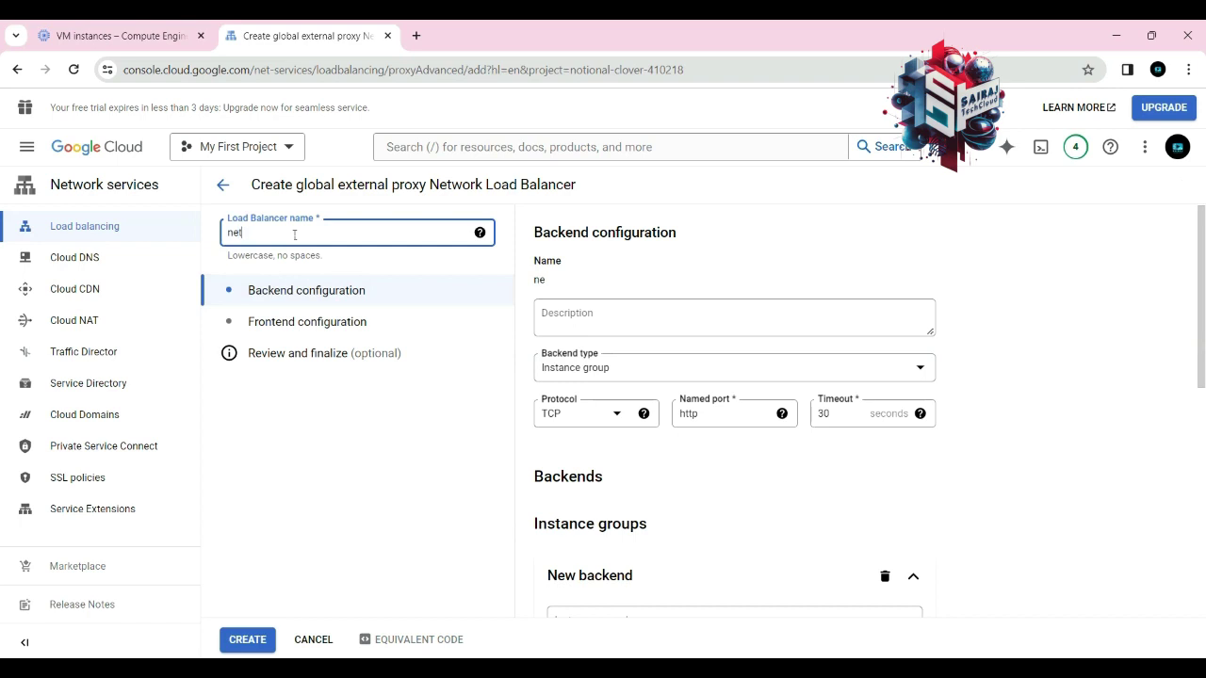
type("work-101-lb")
left_click(331, 431)
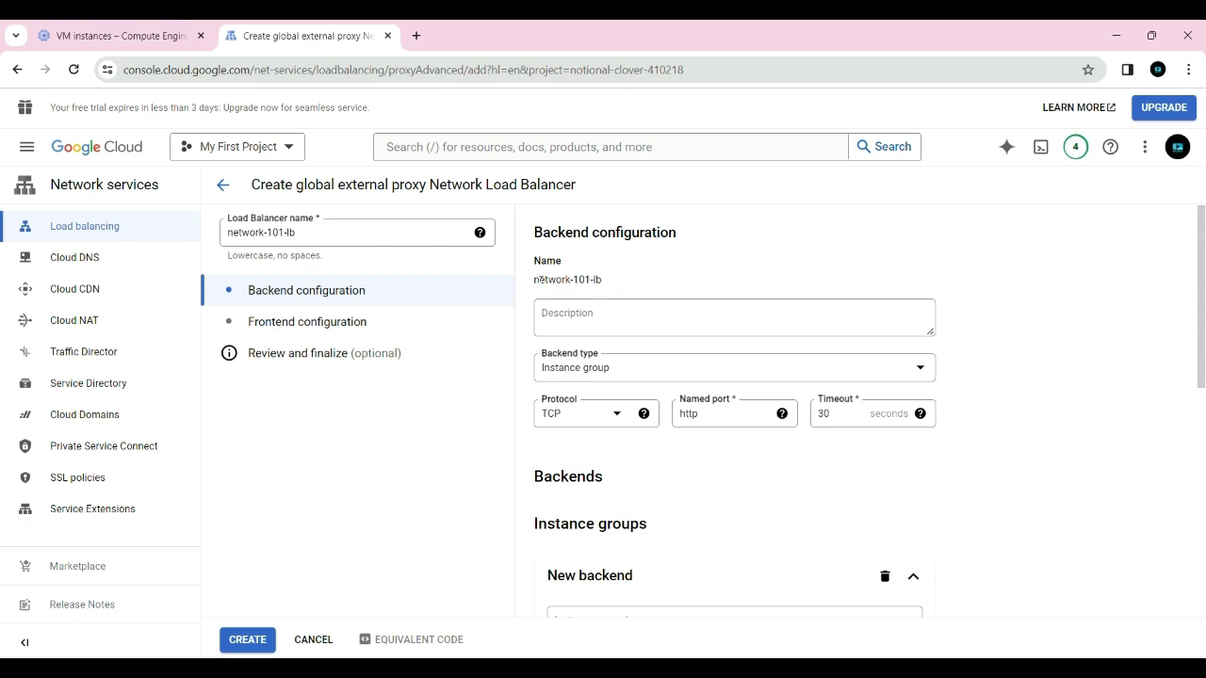
Step: Select Instance group as the backend type in the backend configuration
scroll(665, 291, "down", 1)
scroll(603, 273, "up", 1)
scroll(646, 285, "down", 1)
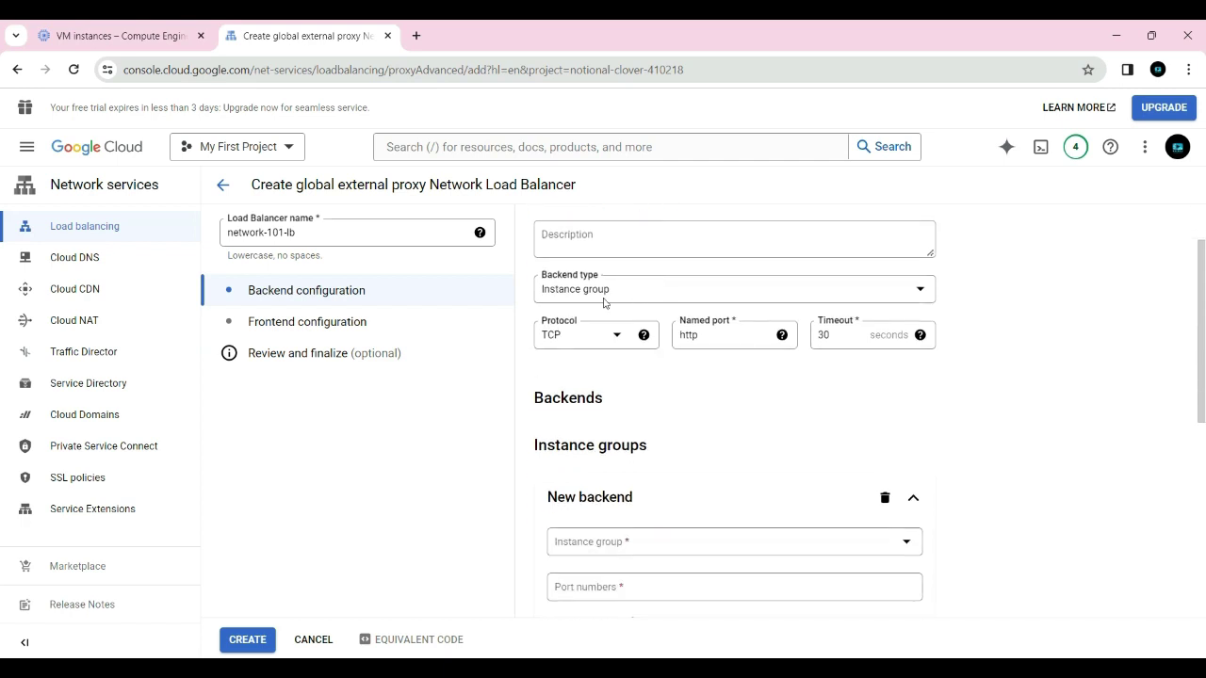
left_click(629, 295)
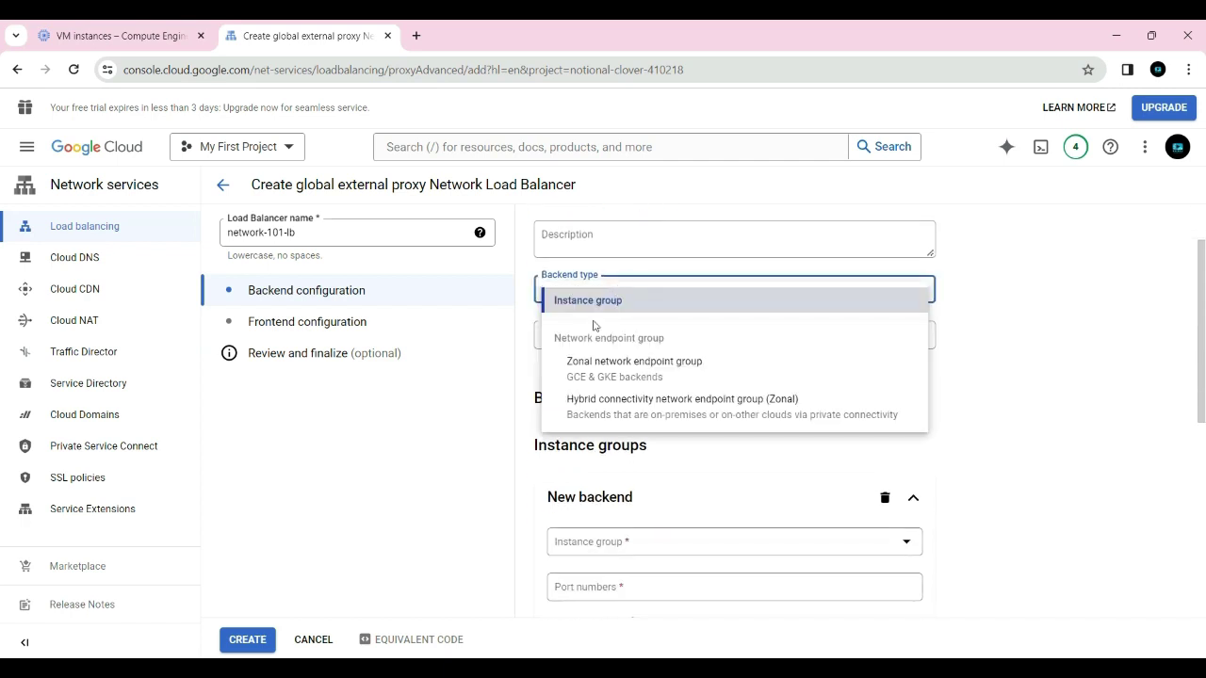
left_click(599, 302)
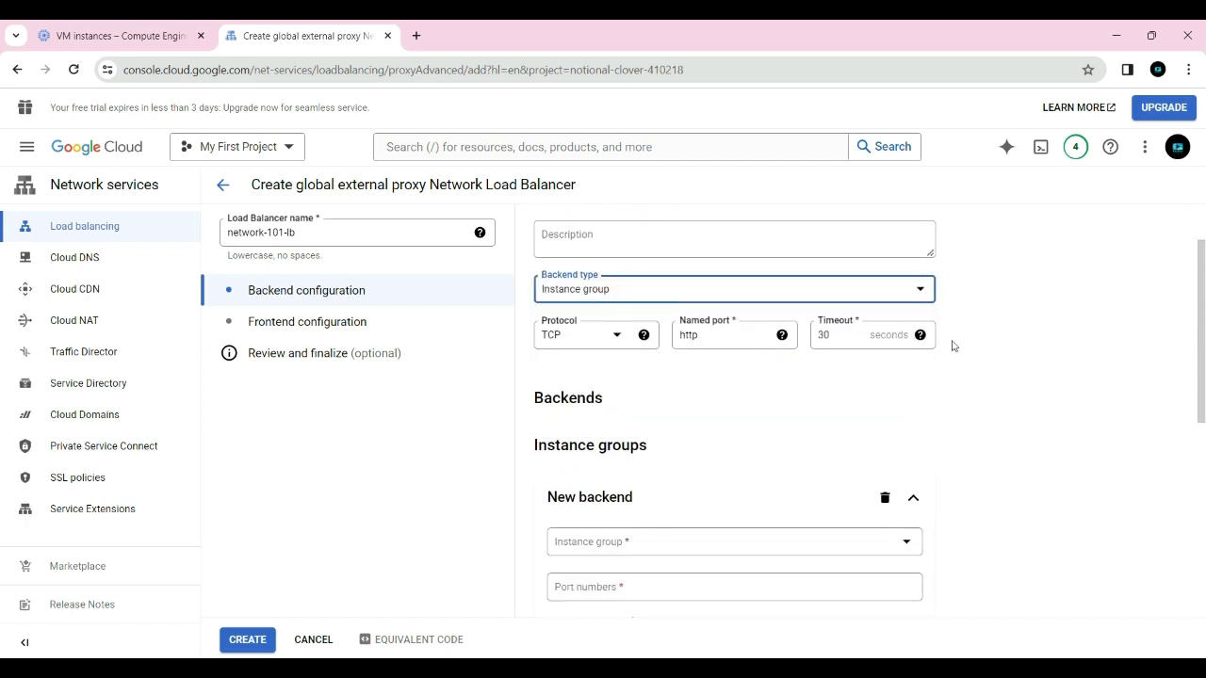
left_click(1004, 295)
Step: Assign instance-group (us-central1-c) to the new backend and finish the backend entry
scroll(664, 383, "down", 2)
scroll(664, 384, "down", 1)
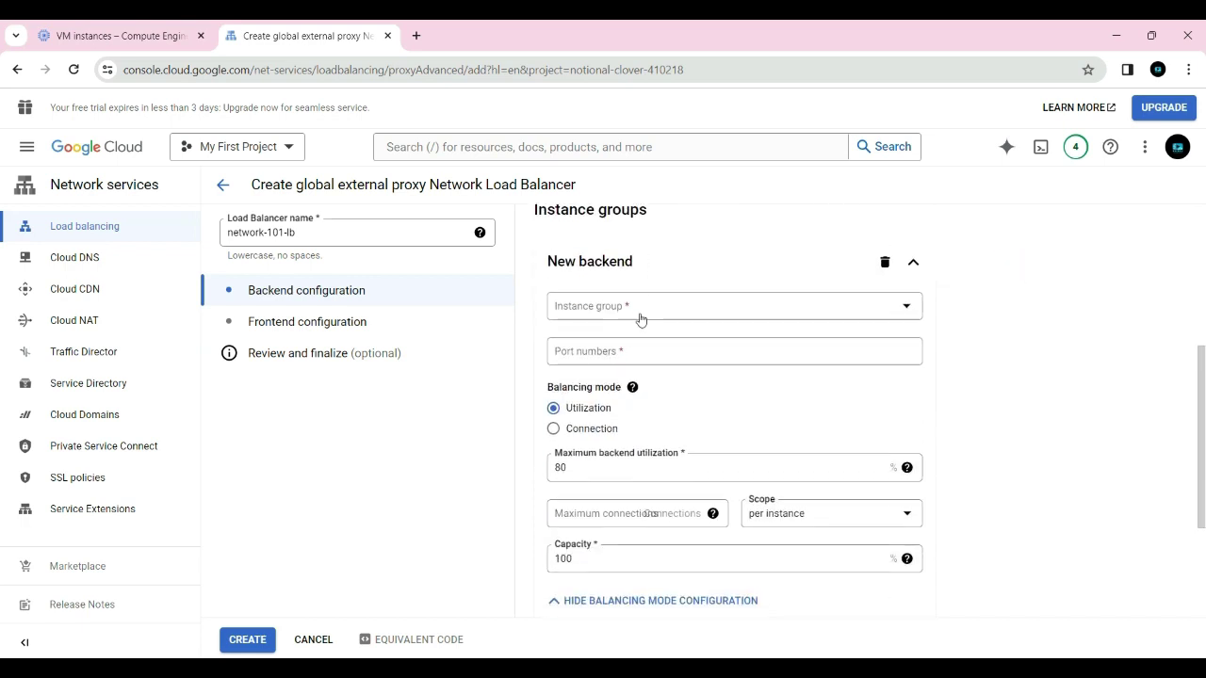
left_click(653, 304)
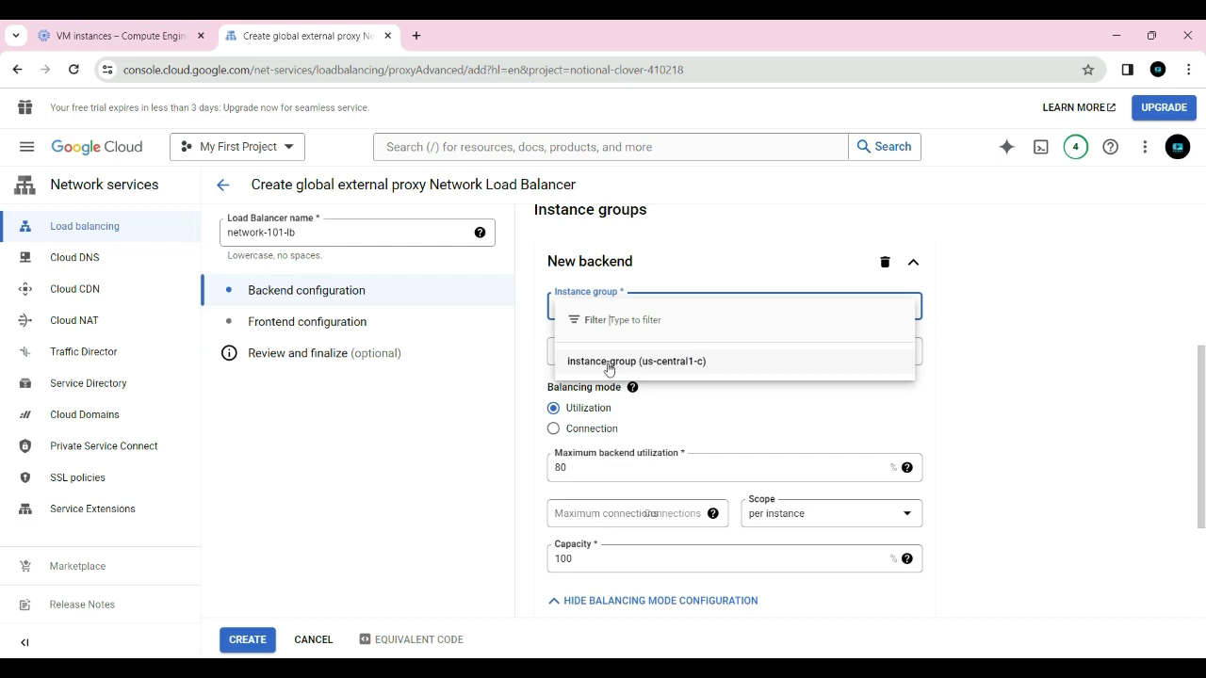
left_click(609, 367)
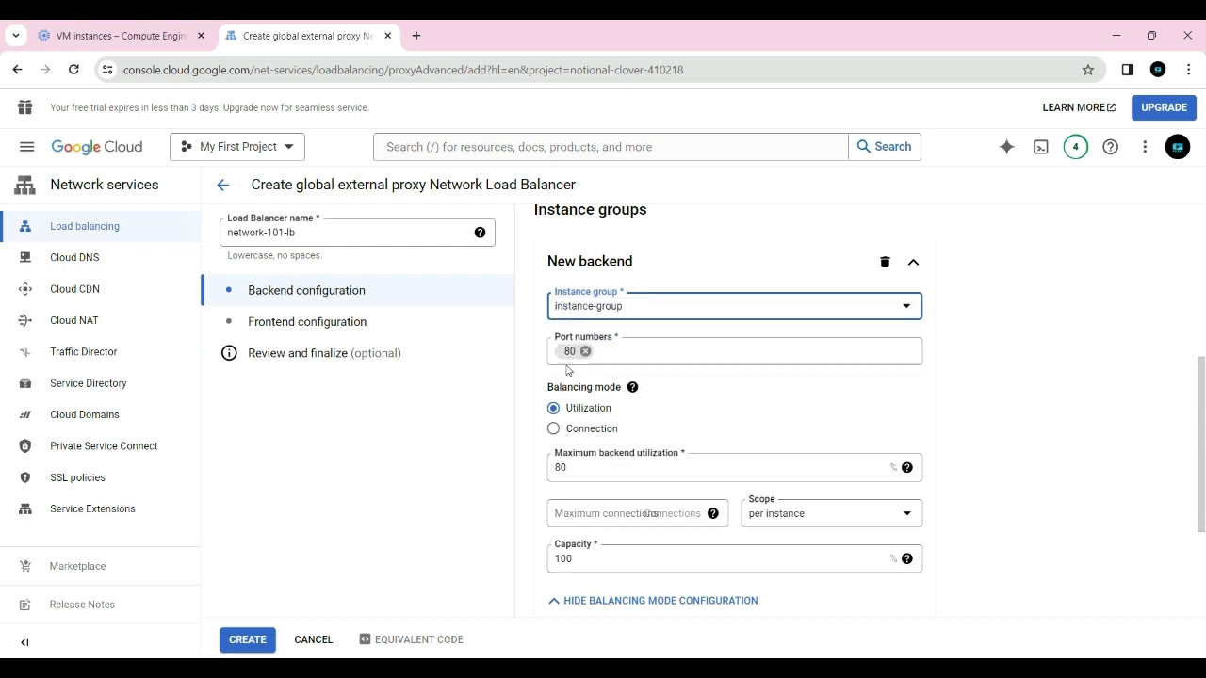
scroll(879, 398, "down", 2)
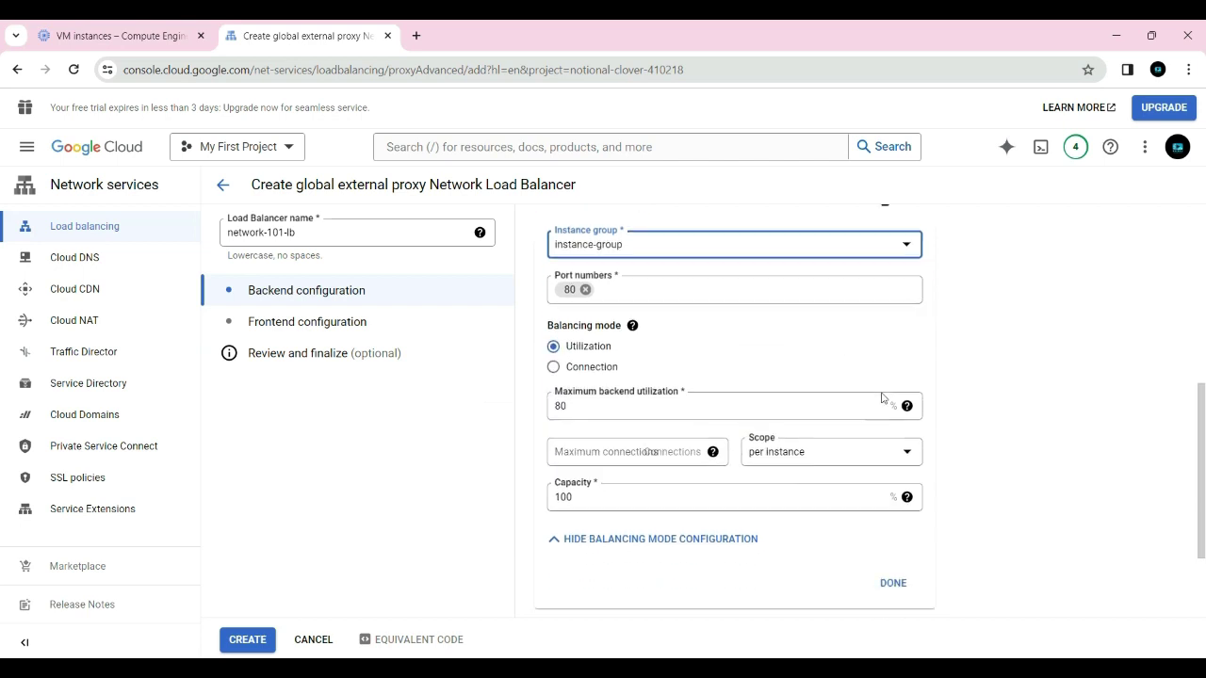
left_click(893, 566)
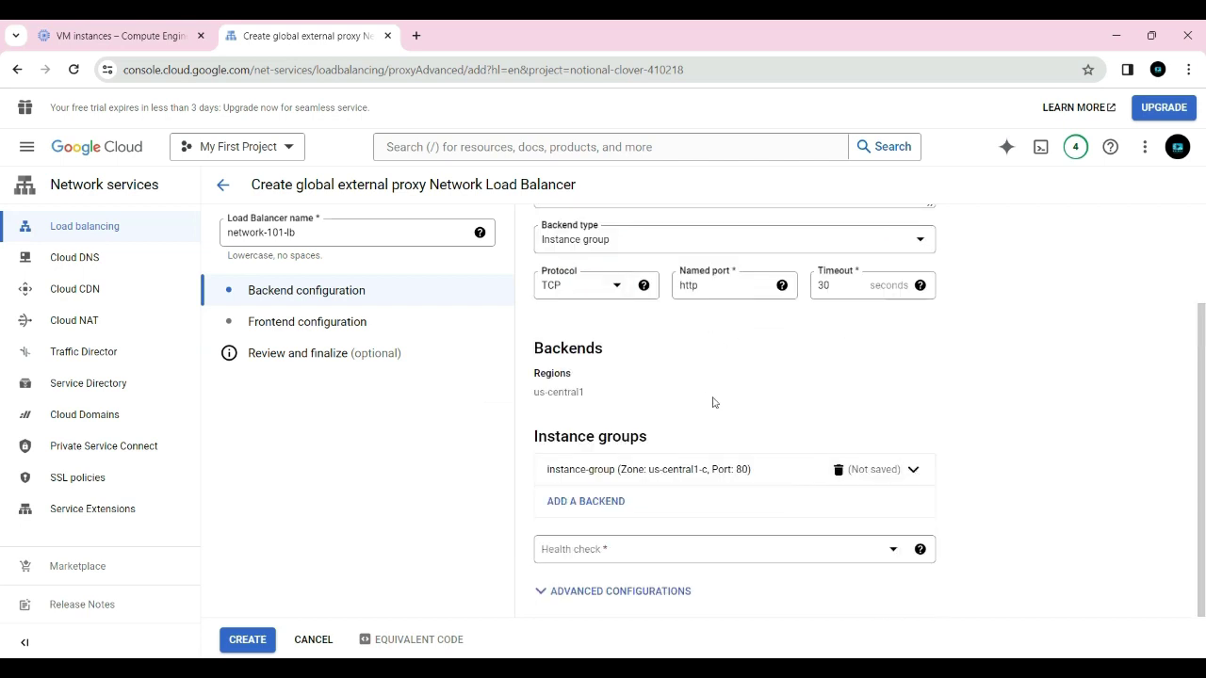
Step: Select my-server-check as the backend's health check and review the backend settings
left_click(676, 556)
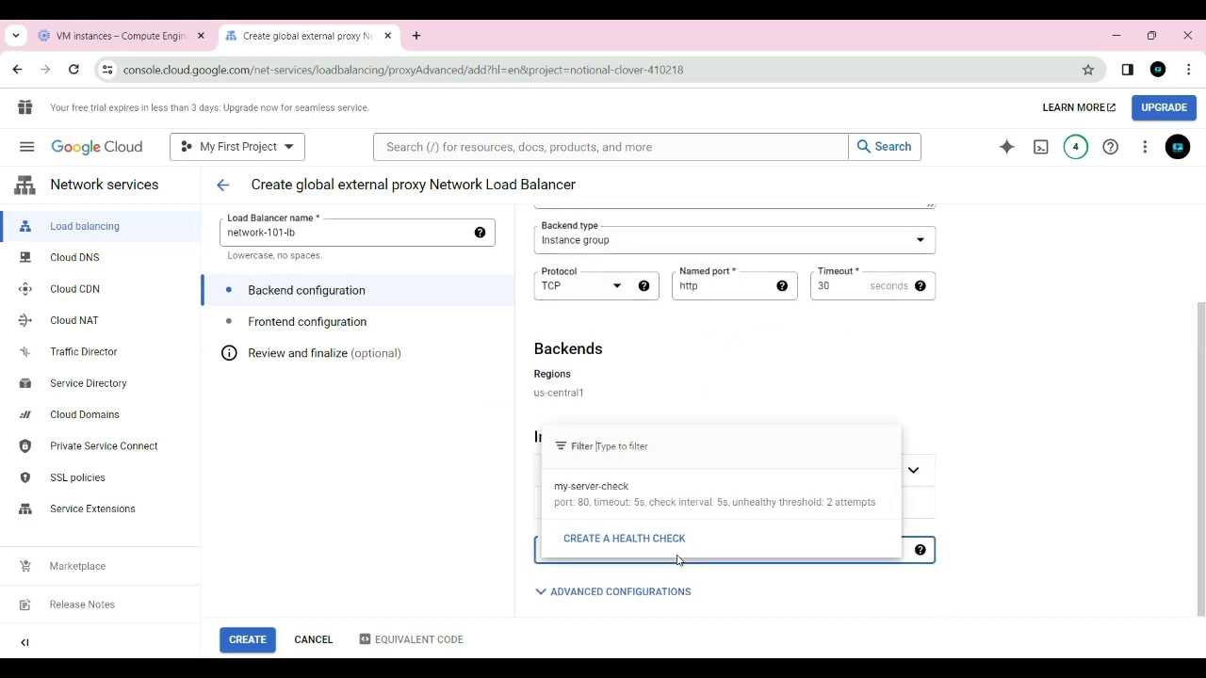
left_click(592, 499)
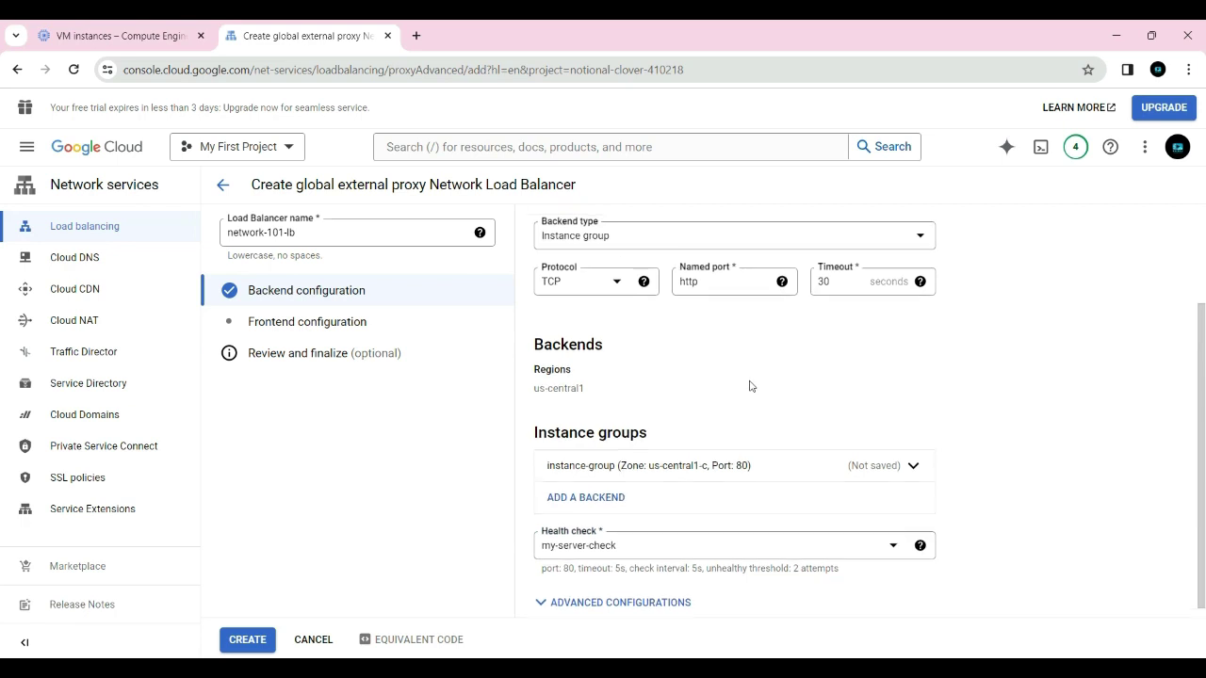
scroll(751, 382, "up", 2)
scroll(753, 374, "down", 2)
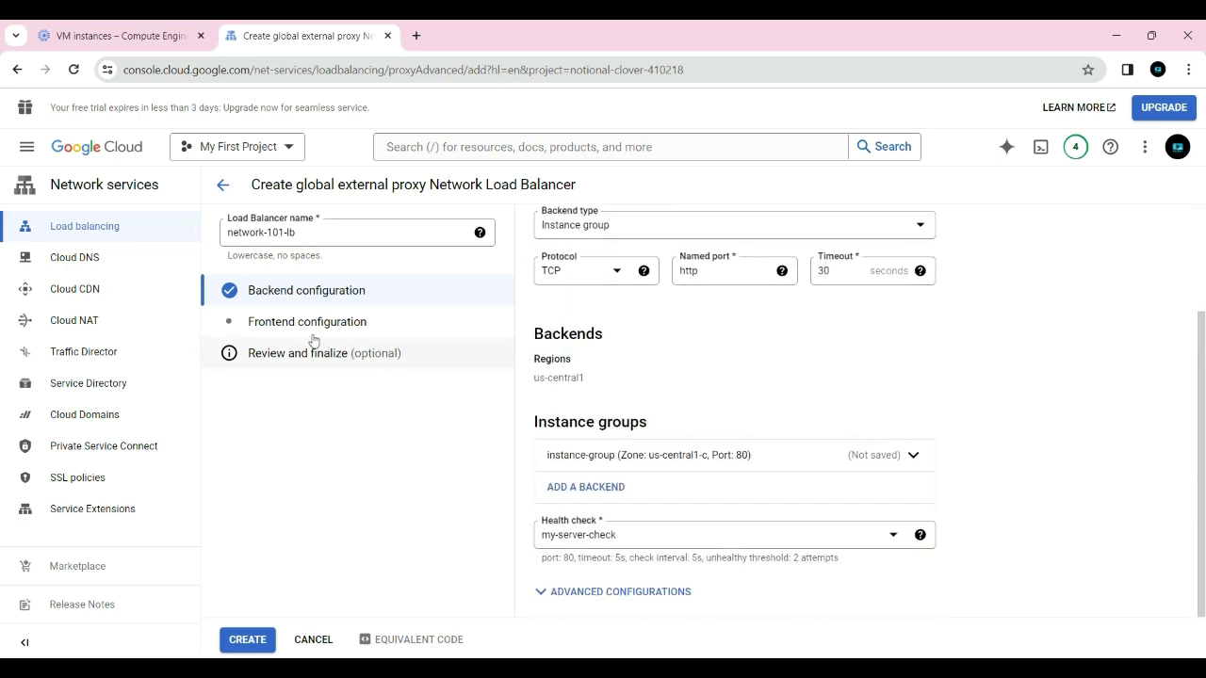
Step: Open the frontend configuration and name the new frontend IP and port rule new-frontend
left_click(310, 325)
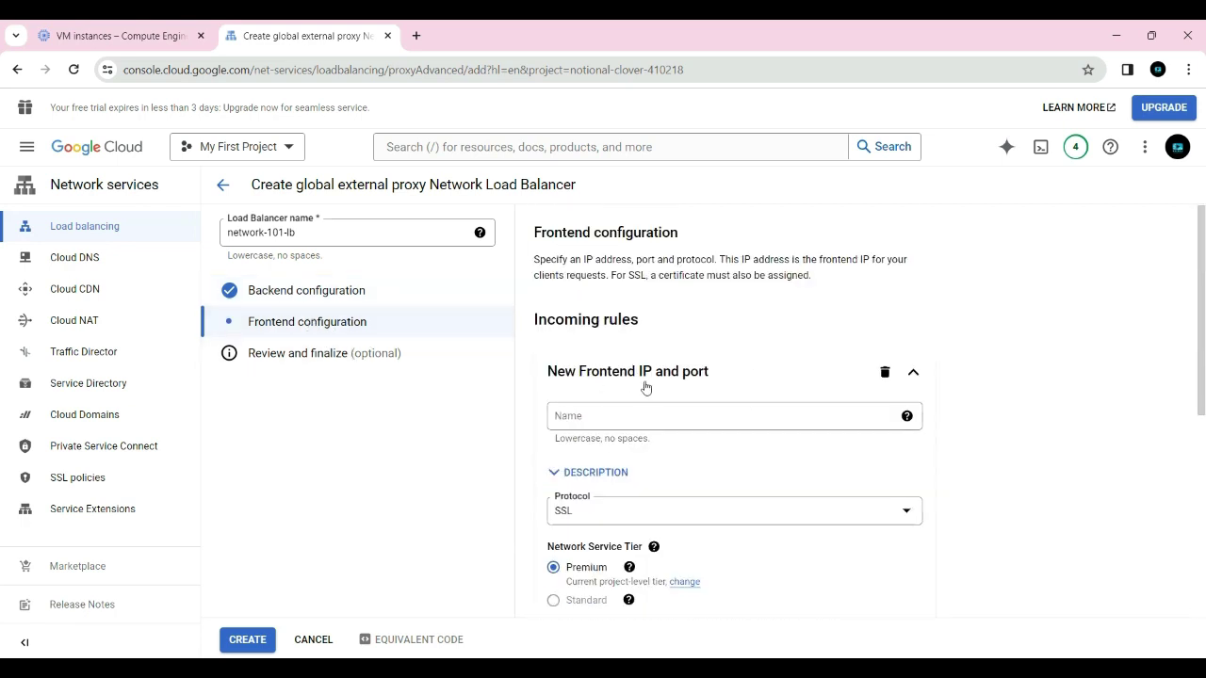
left_click(633, 416)
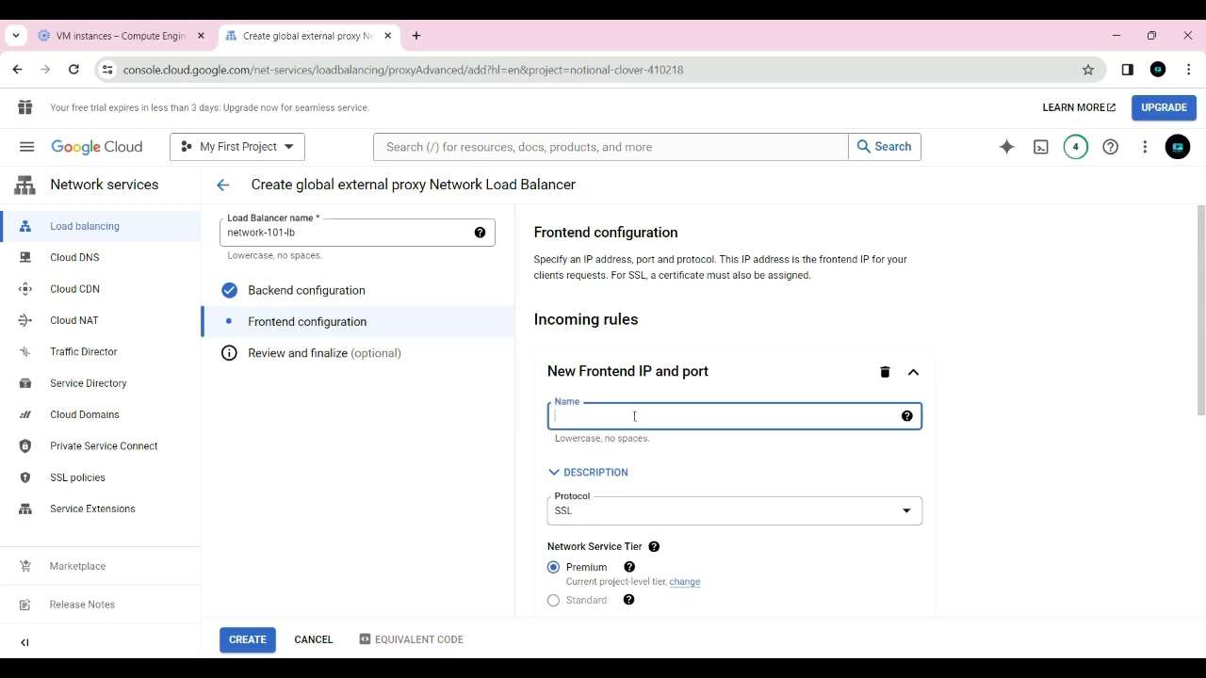
type("new-frontend")
left_click(721, 467)
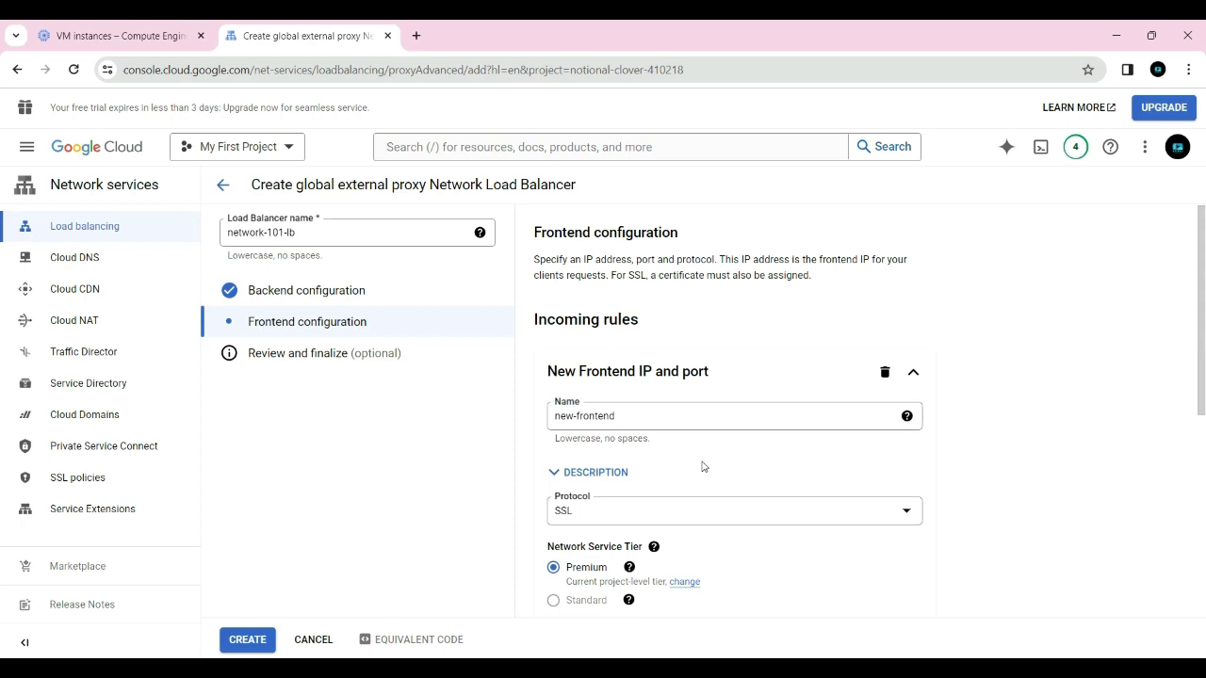
Step: Try TCP as the new frontend's protocol and set it back to SSL
scroll(678, 452, "down", 2)
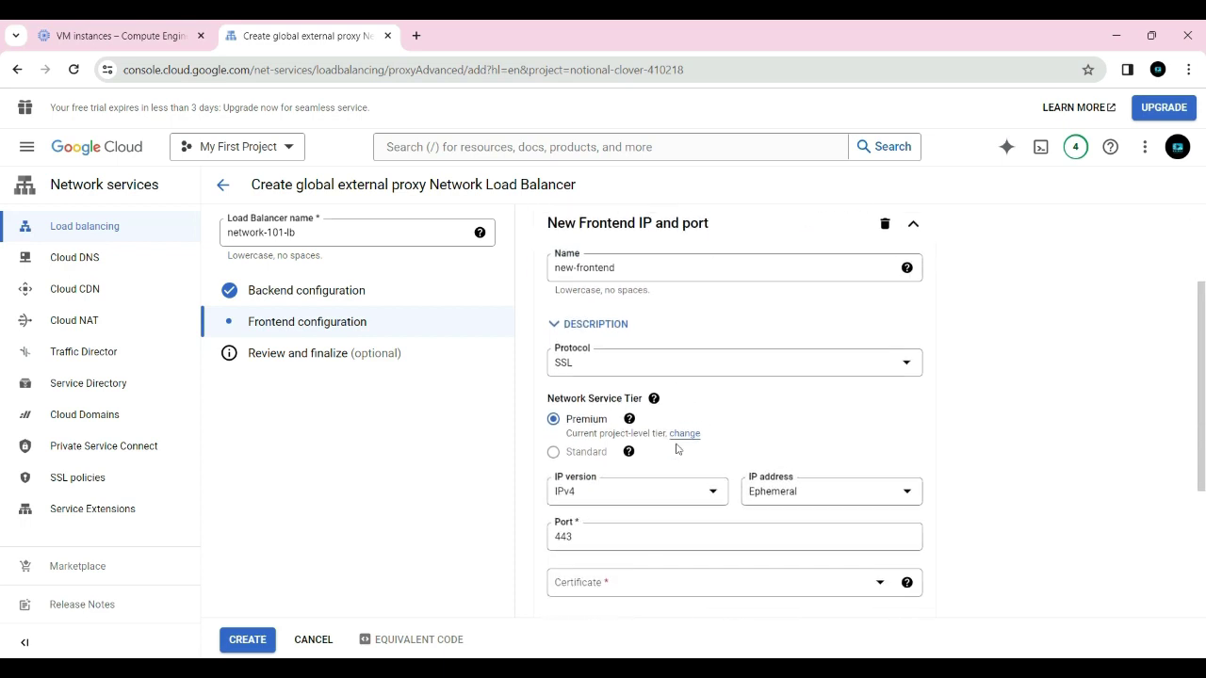
left_click(612, 356)
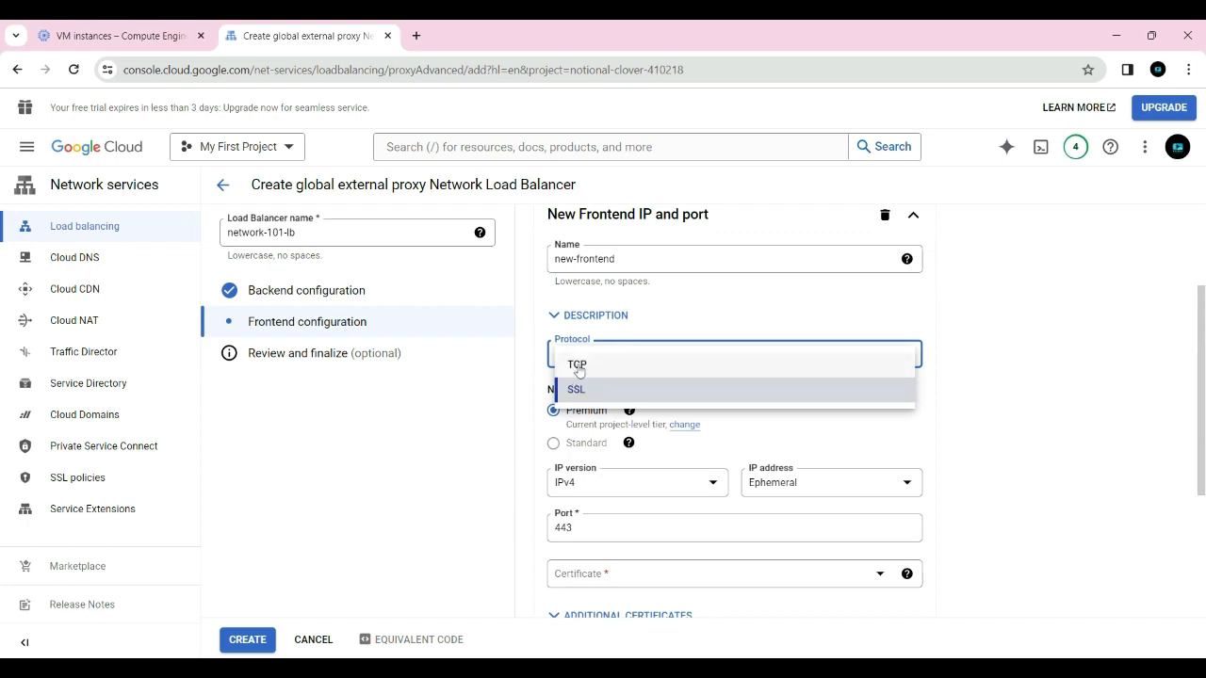
left_click(584, 365)
left_click(650, 358)
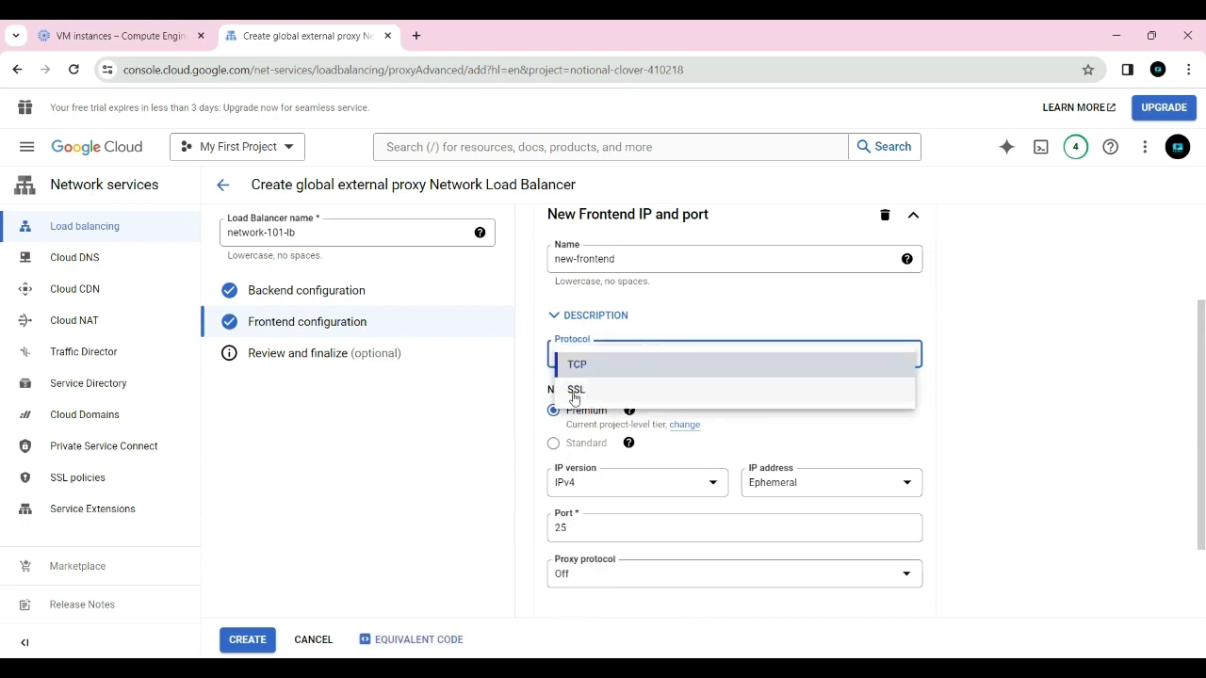
left_click(583, 392)
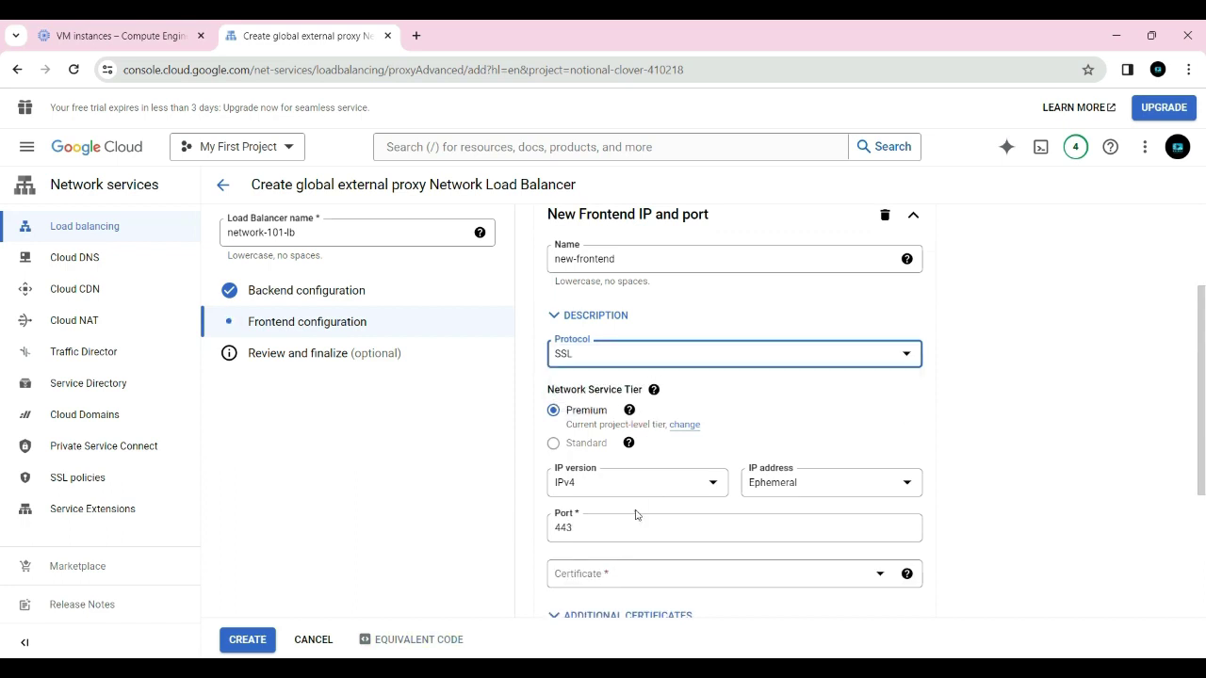
Step: Inspect the SSL frontend's remaining settings and the certificates available for it
scroll(603, 514, "down", 1)
scroll(641, 508, "down", 2)
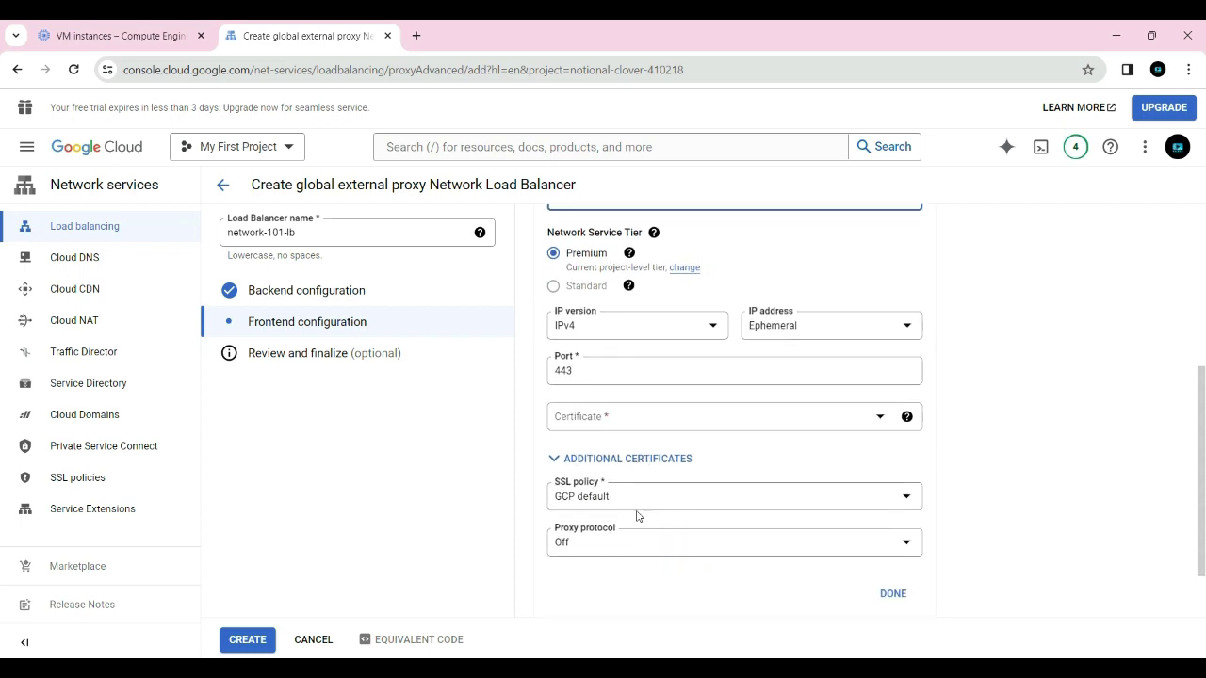
scroll(669, 486, "up", 1)
left_click(652, 423)
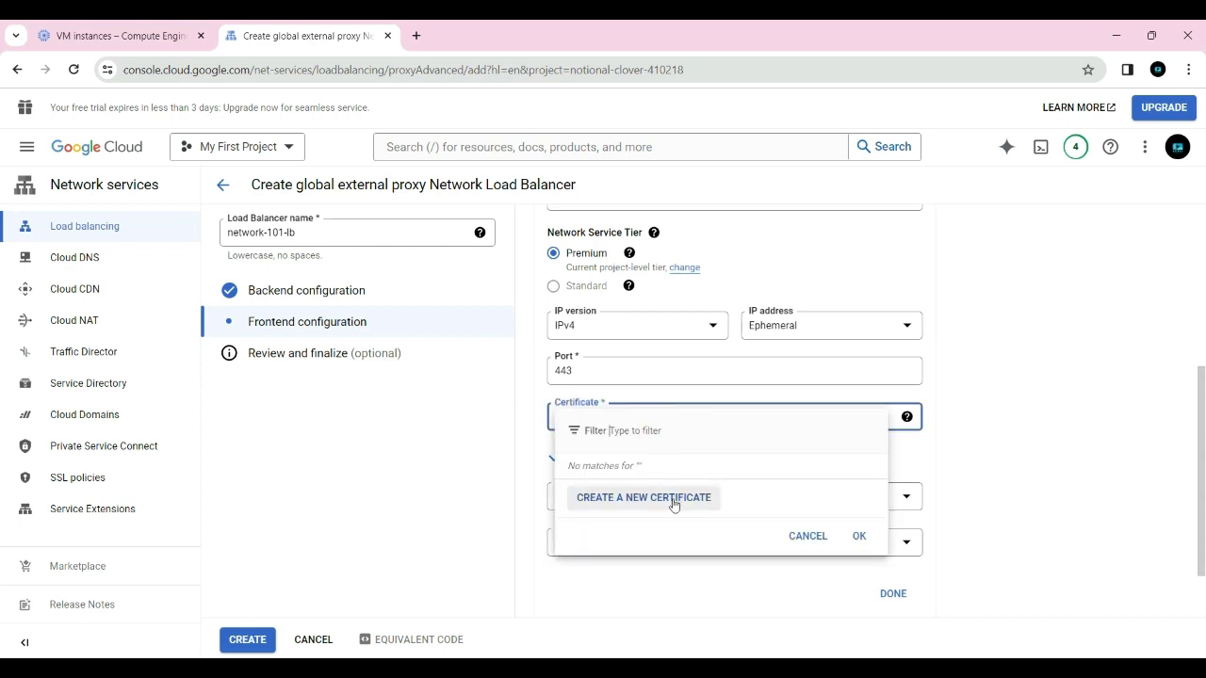
Step: Change the protocol of the new-frontend rule to TCP
scroll(646, 412, "up", 3)
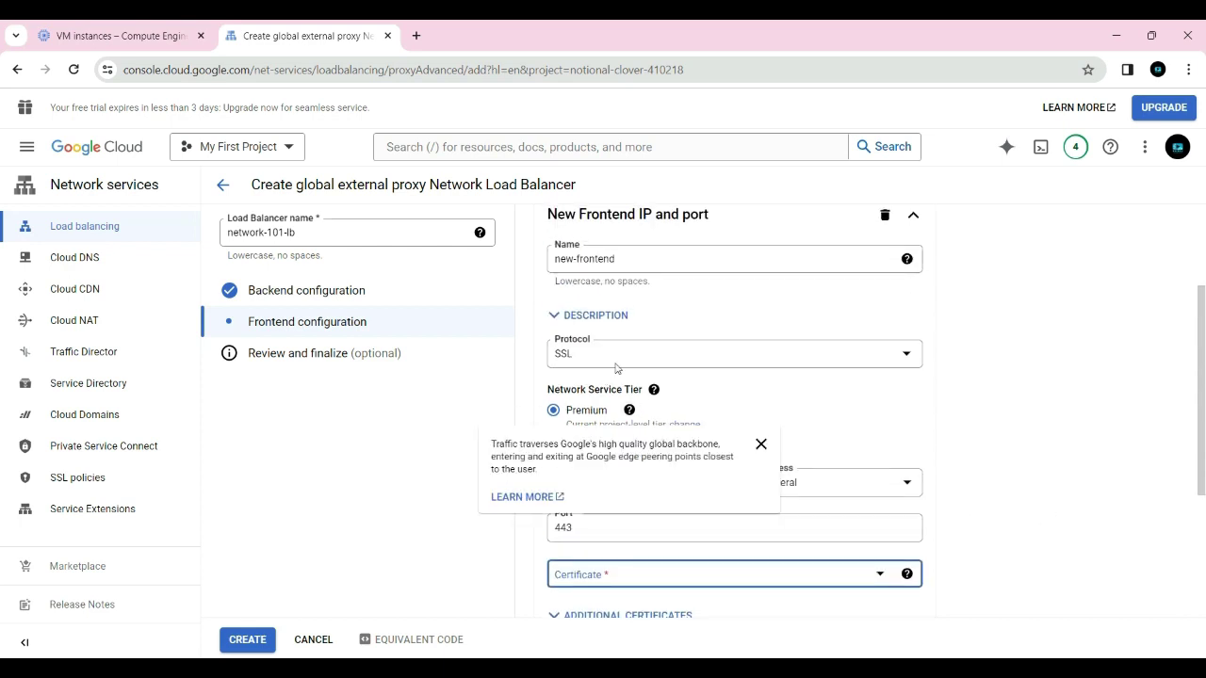
left_click(624, 352)
left_click(577, 365)
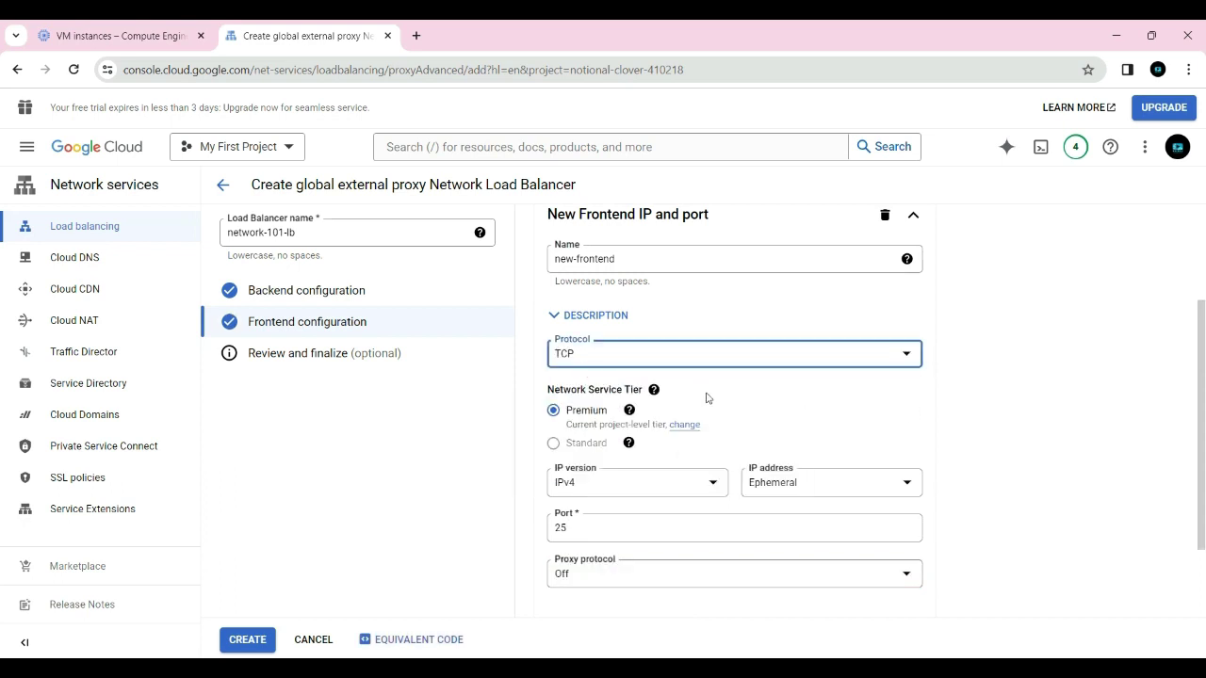
Step: Set the frontend port to 80 and finish the new-frontend IP and port rule
scroll(802, 443, "down", 1)
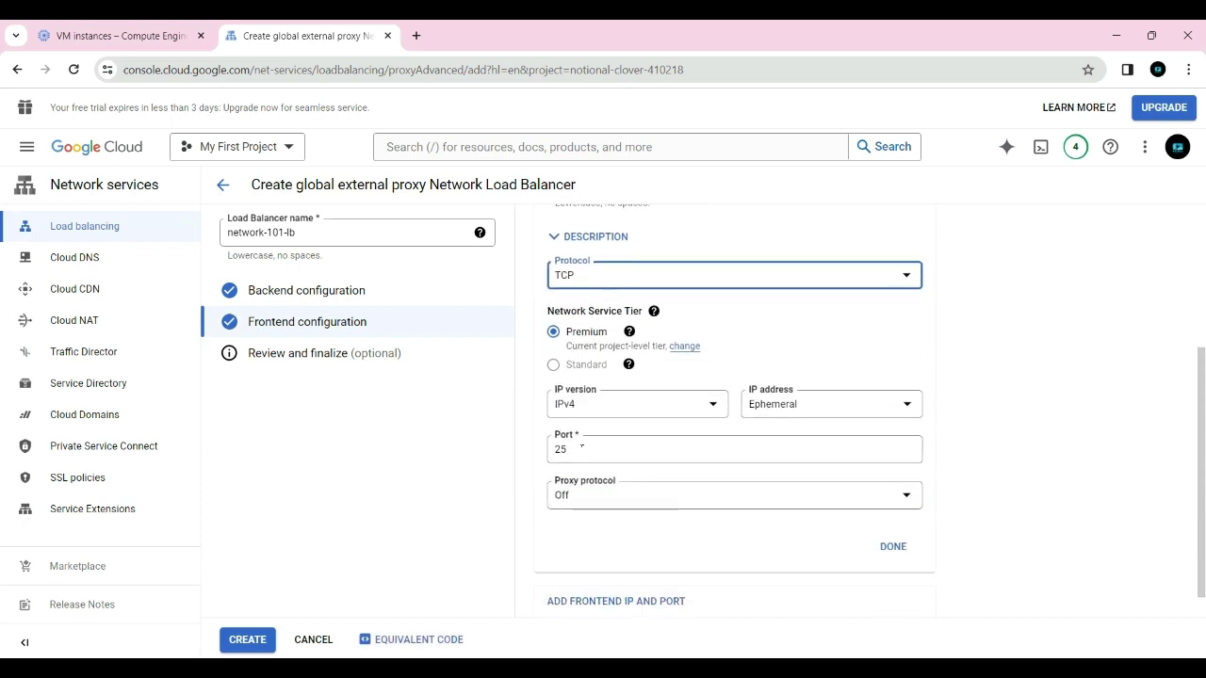
left_click_drag(567, 450, 545, 450)
key("BackSpace")
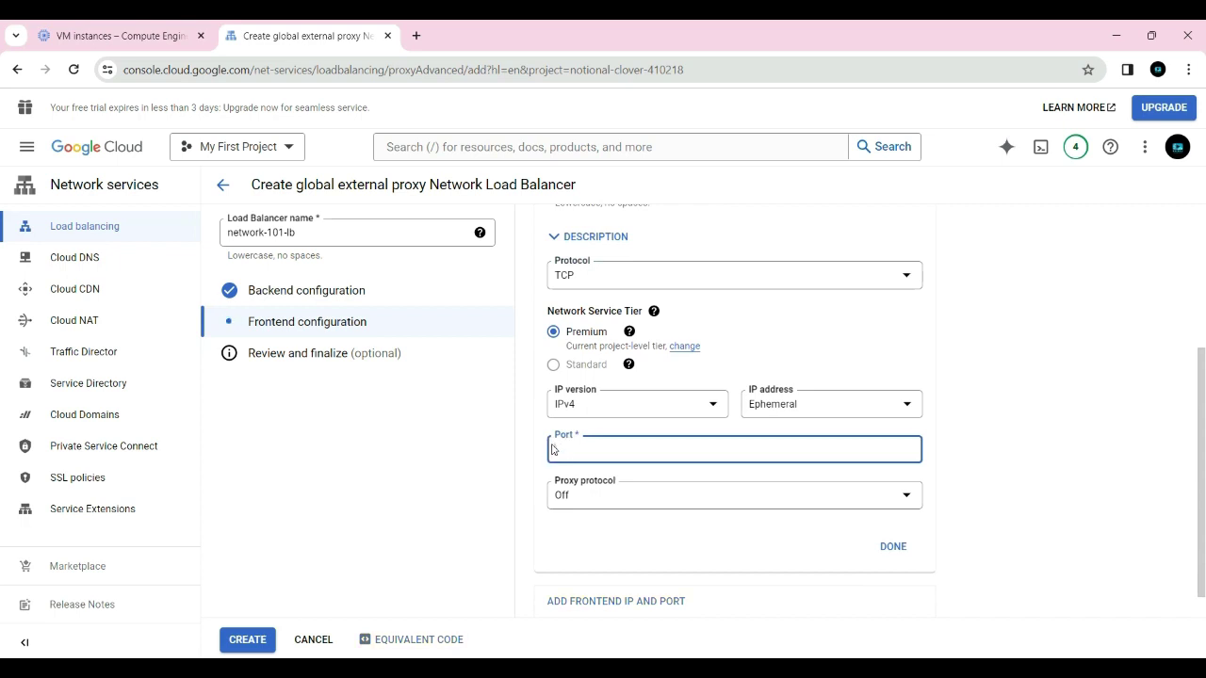
type("80")
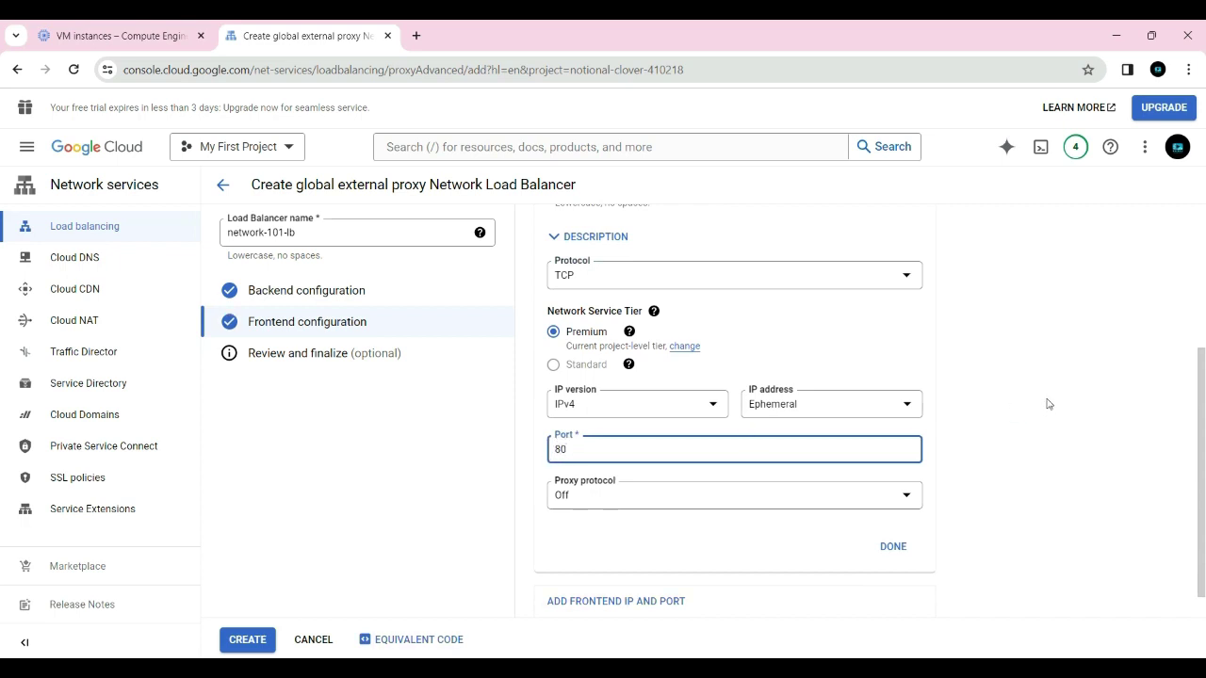
left_click(1029, 420)
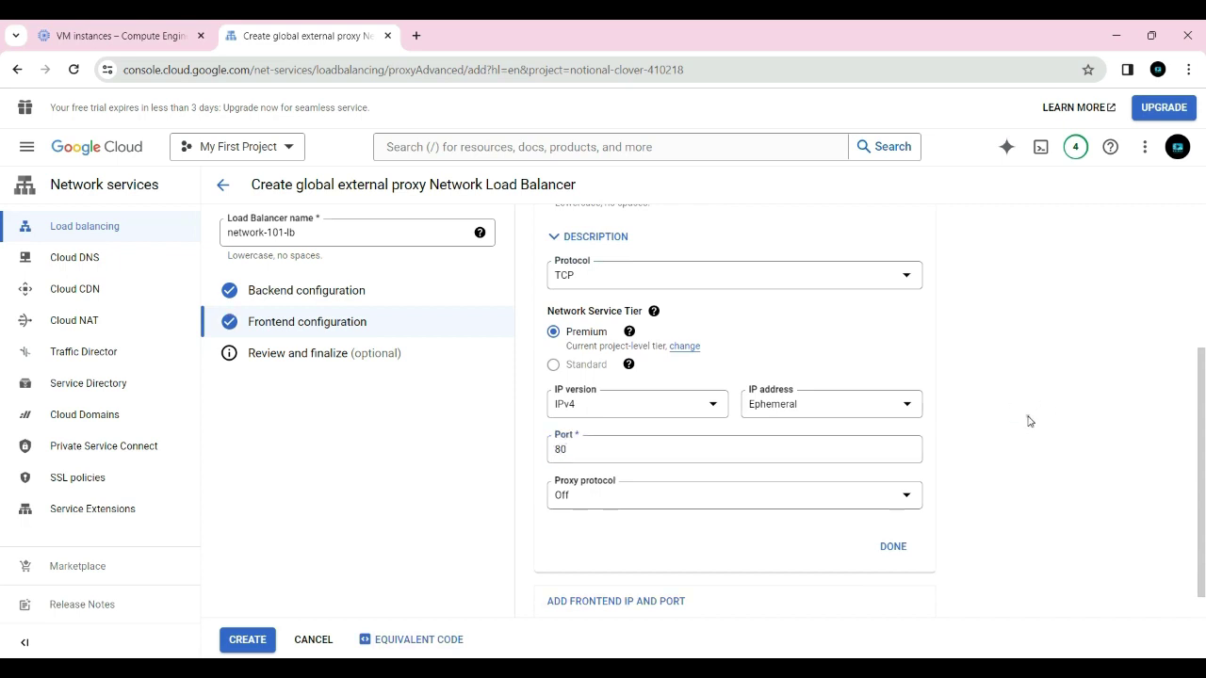
left_click(893, 547)
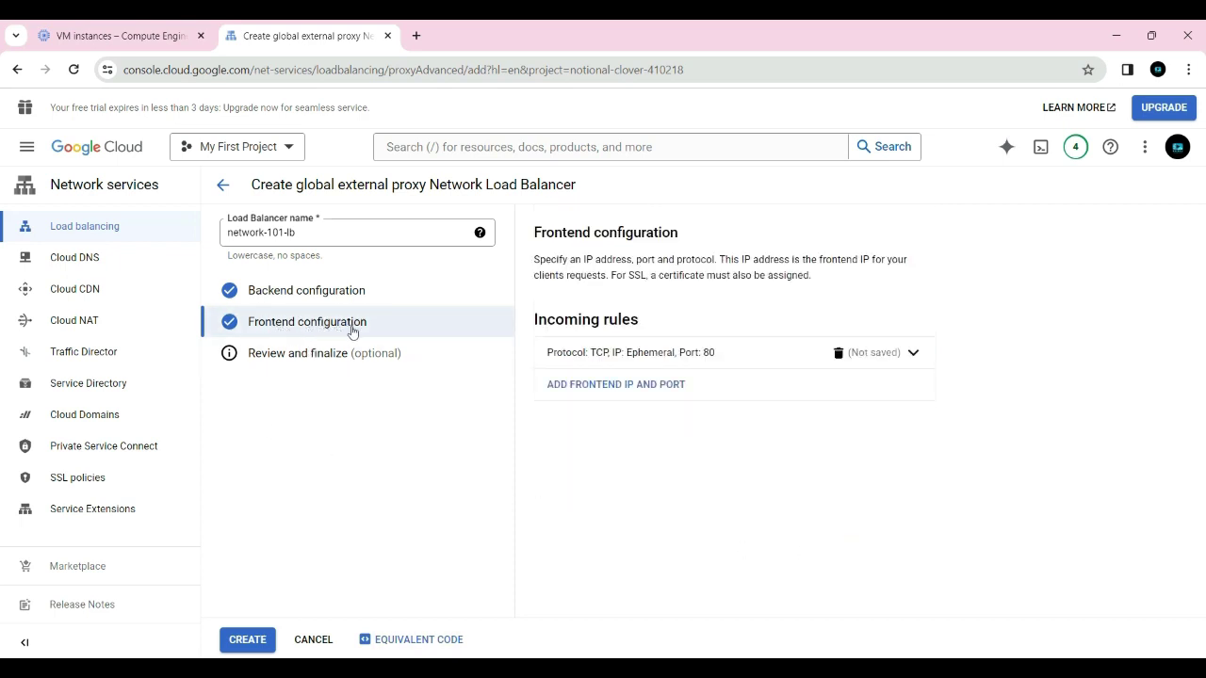
Step: Review the frontend and backend summary of network-101-lb and create the load balancer
left_click(318, 363)
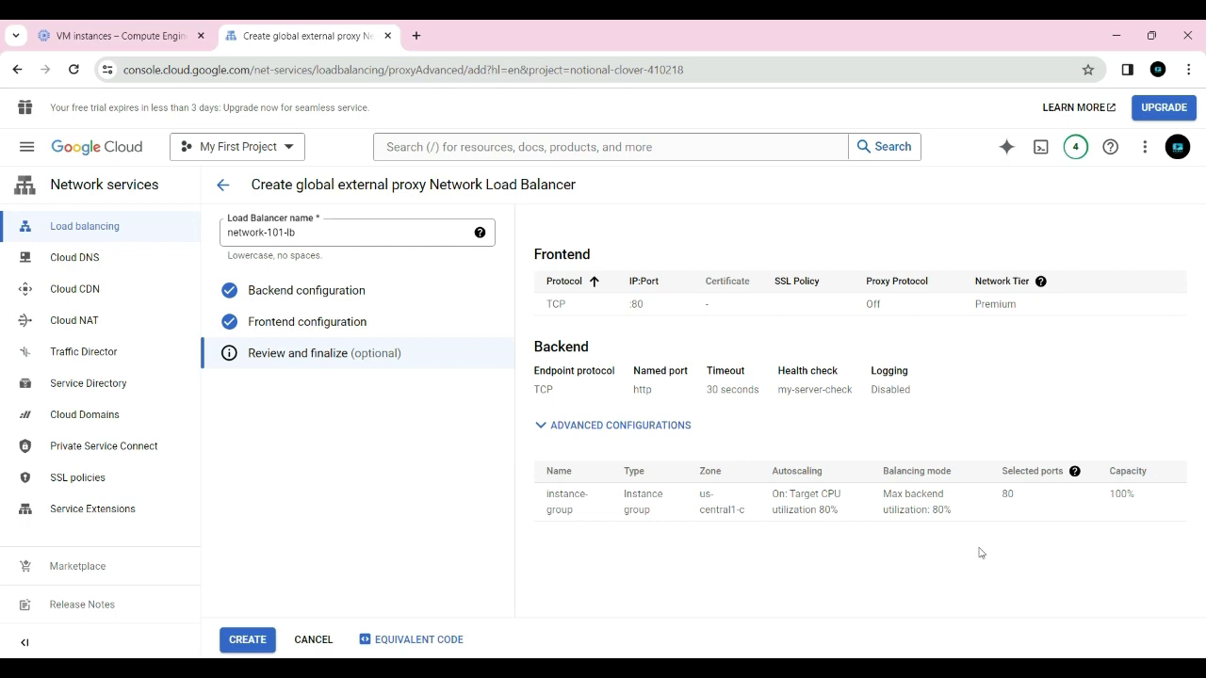
left_click(250, 644)
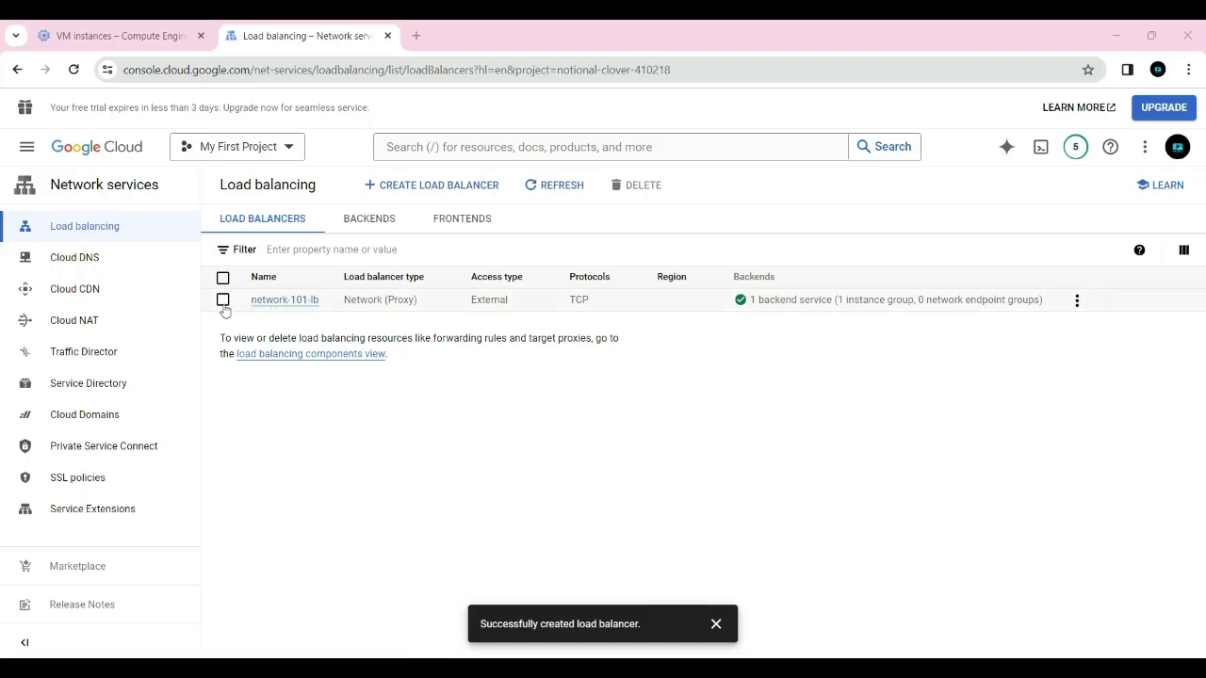
Step: Delete the network-101-lb load balancer, confirming the deletion
left_click(223, 302)
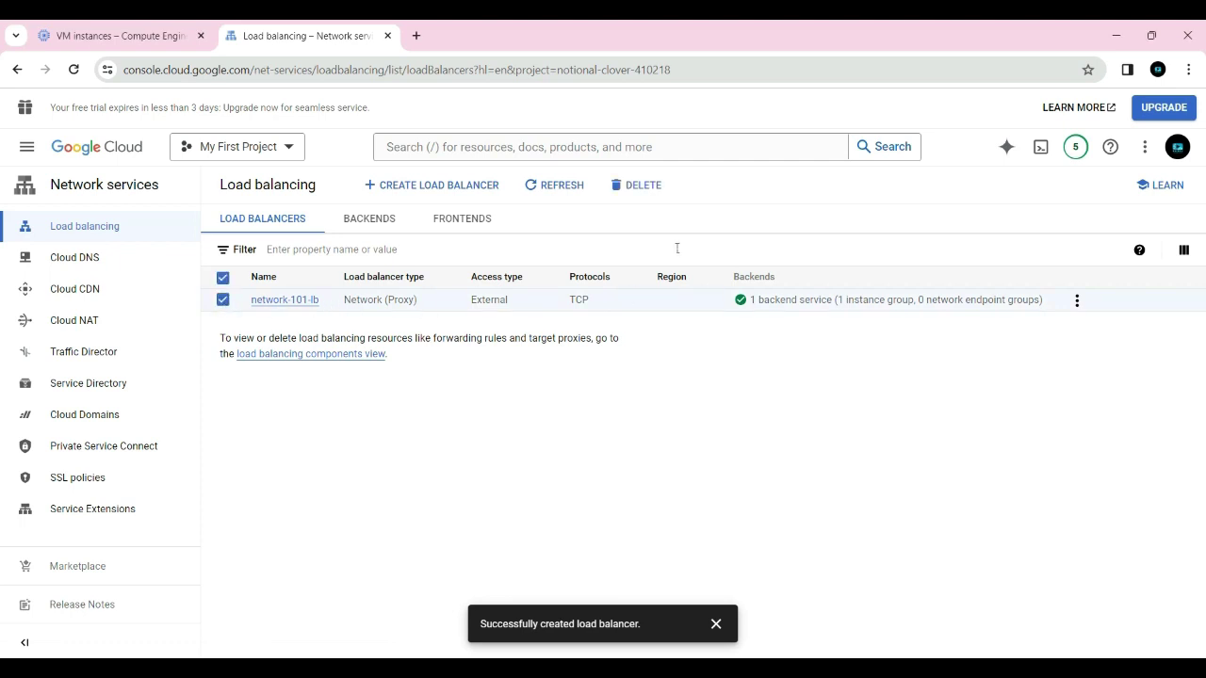
left_click(647, 185)
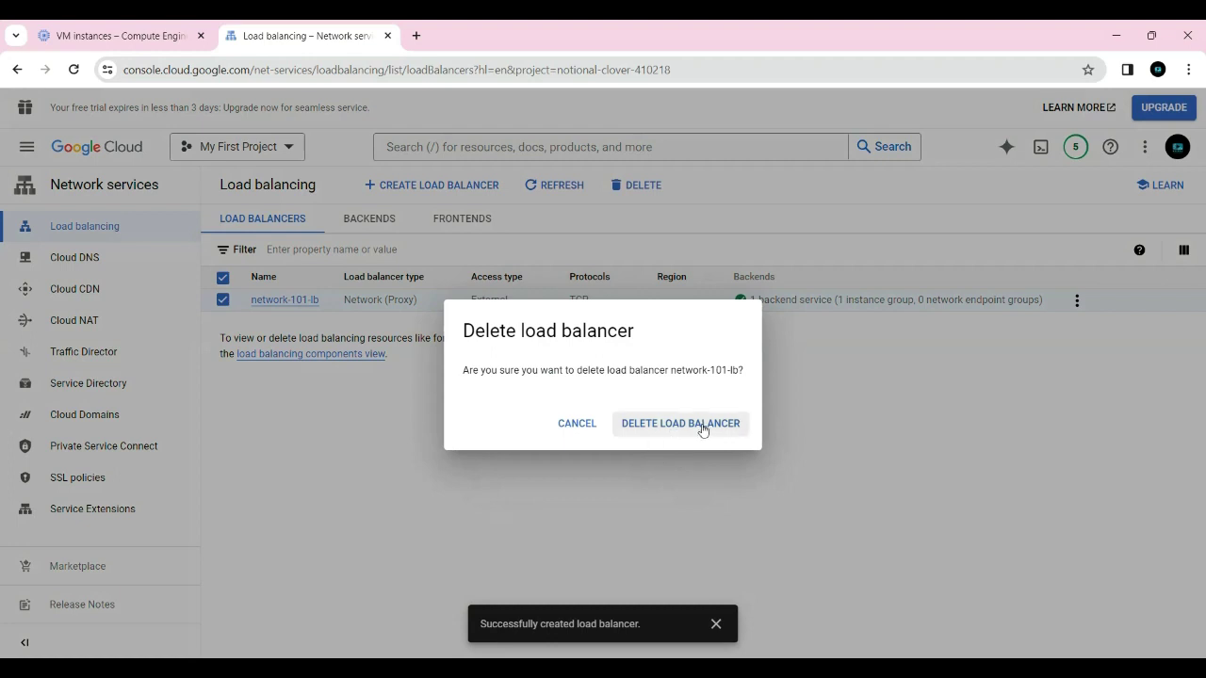
left_click(664, 430)
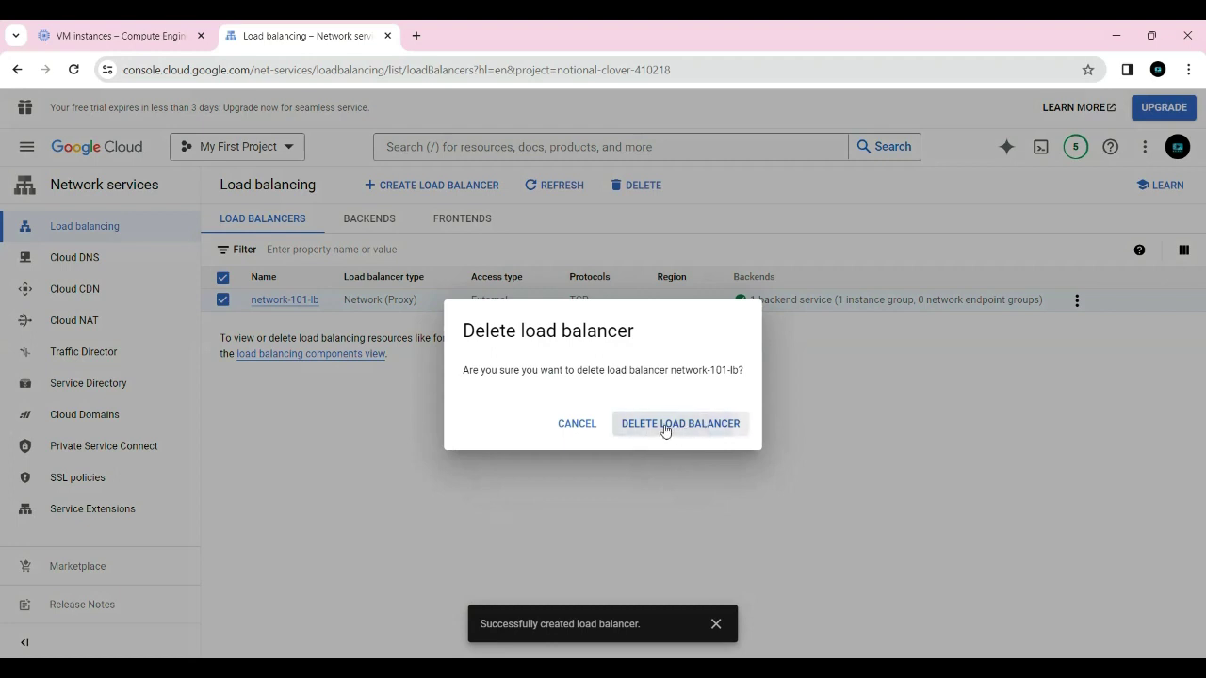